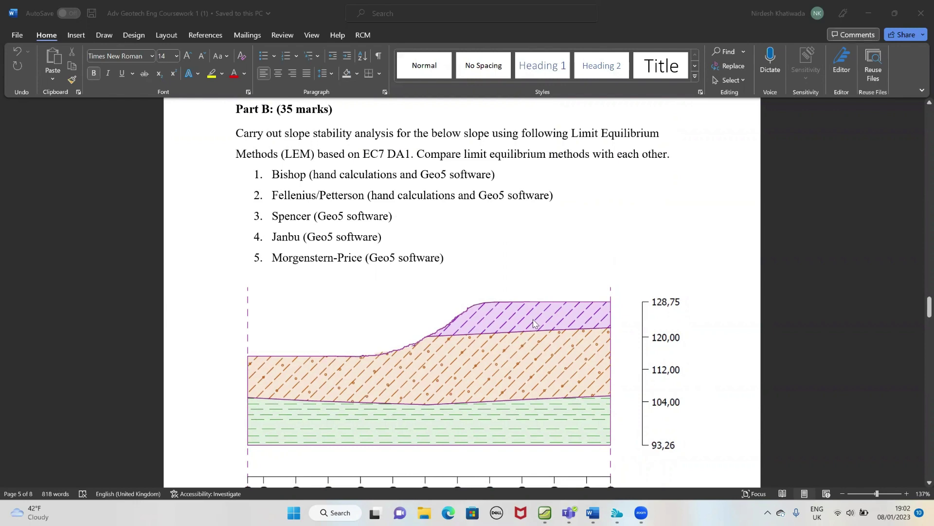
Step: Examine the Part B slope stability brief, the slope cross-section and the parameters of soils 1 to 3
scroll(537, 323, down, 1)
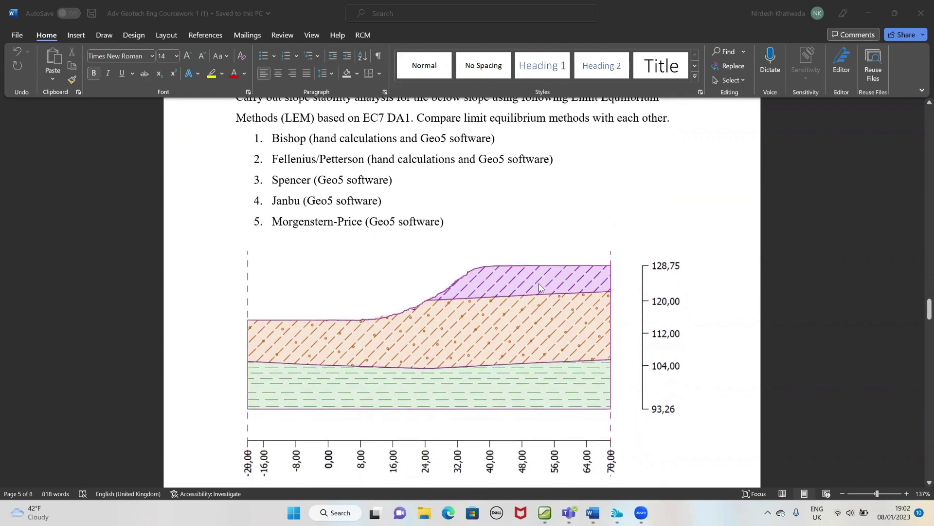
scroll(487, 304, down, 2)
scroll(414, 321, down, 3)
scroll(271, 302, down, 1)
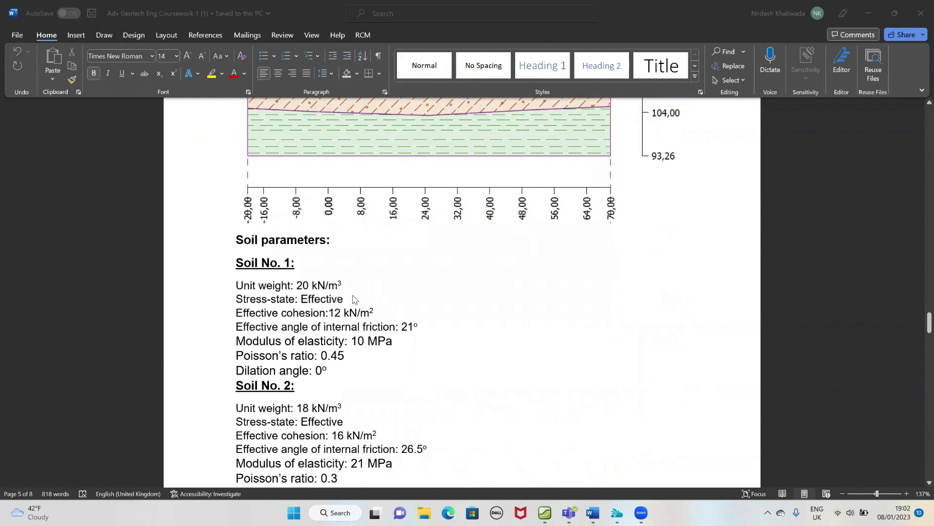
scroll(282, 351, down, 2)
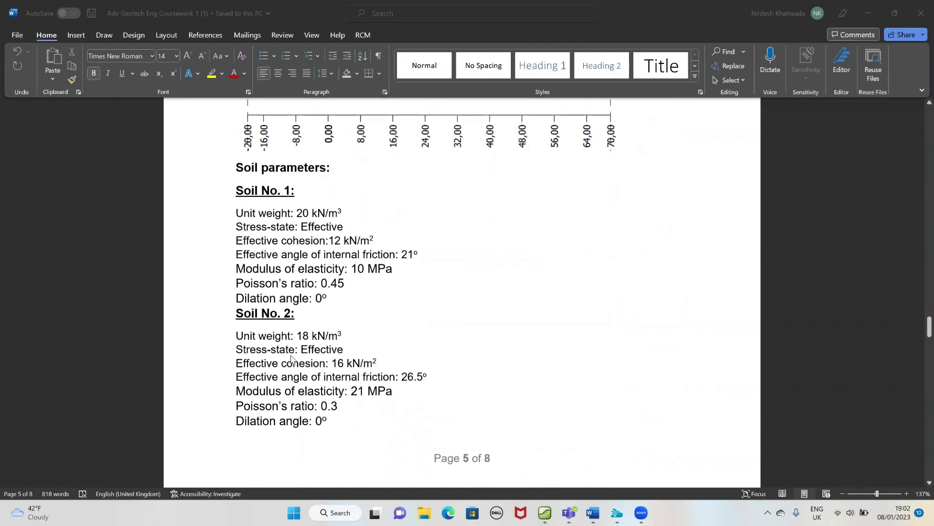
scroll(288, 319, up, 4)
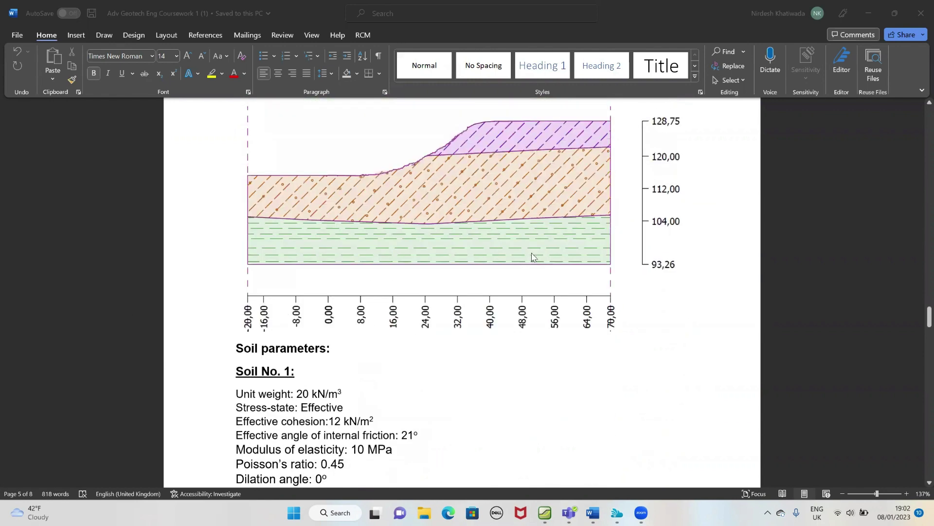
scroll(549, 263, up, 5)
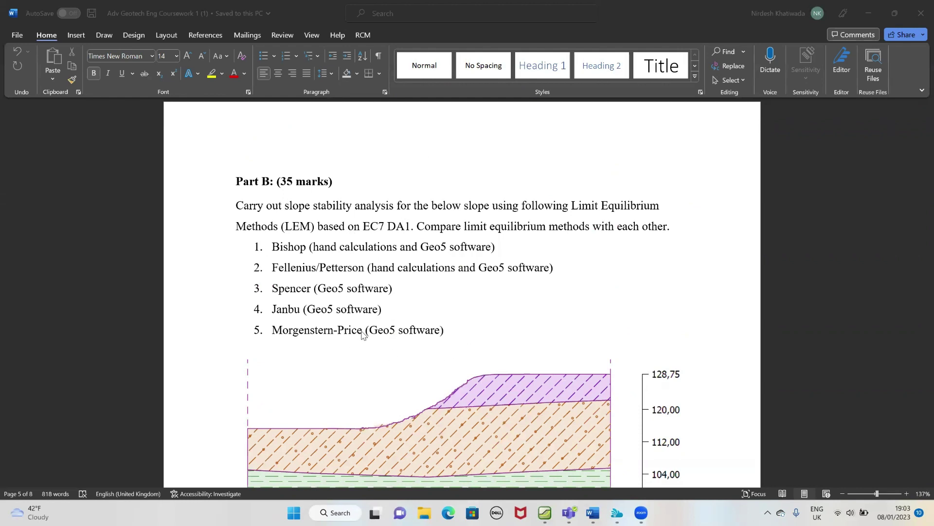
scroll(367, 319, down, 1)
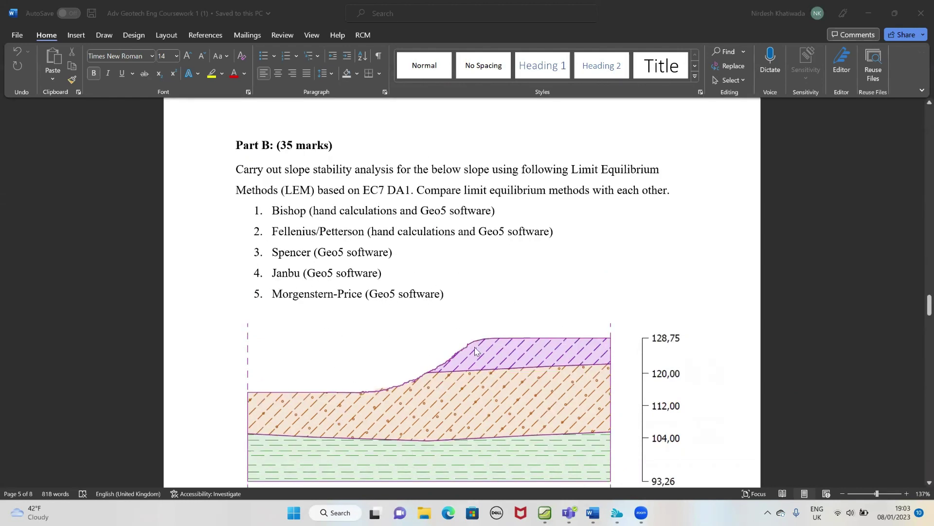
scroll(472, 344, down, 2)
scroll(475, 341, up, 2)
scroll(478, 345, down, 6)
scroll(481, 346, down, 12)
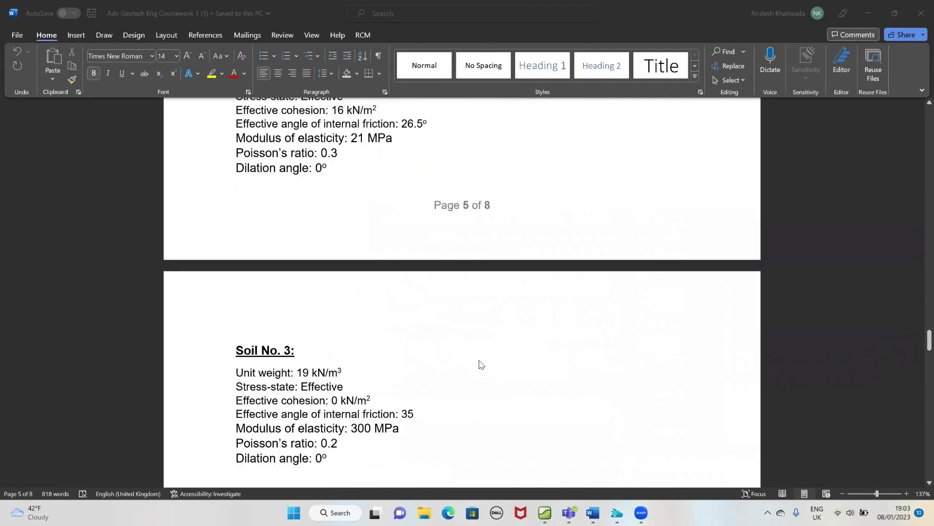
scroll(480, 365, up, 1)
scroll(494, 356, up, 7)
scroll(536, 367, down, 1)
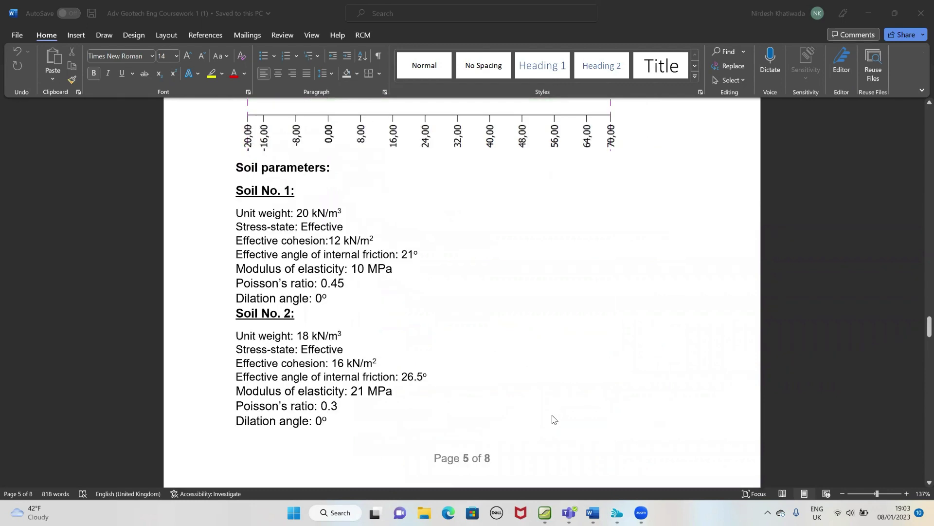
Step: Switch to GEO5 Slope Stability and enter "project 1" as the project task and the author's name
click(545, 512)
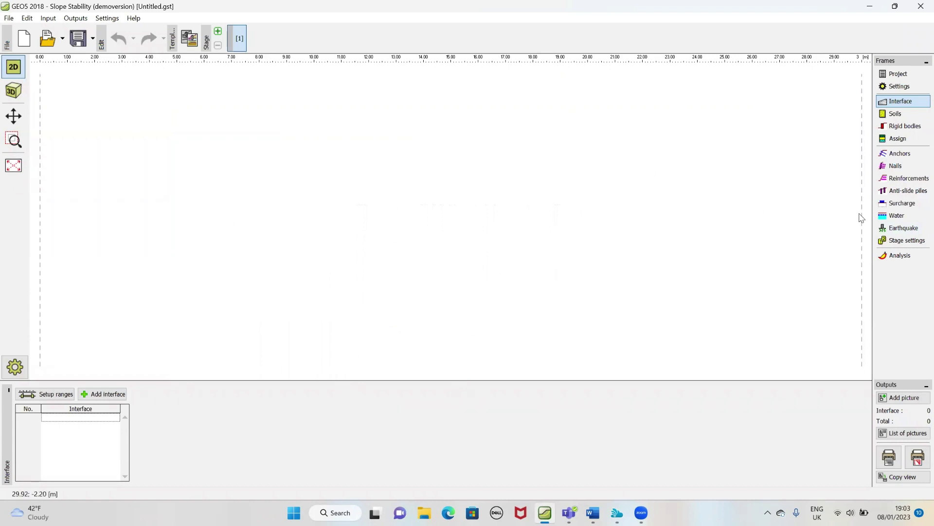
click(898, 73)
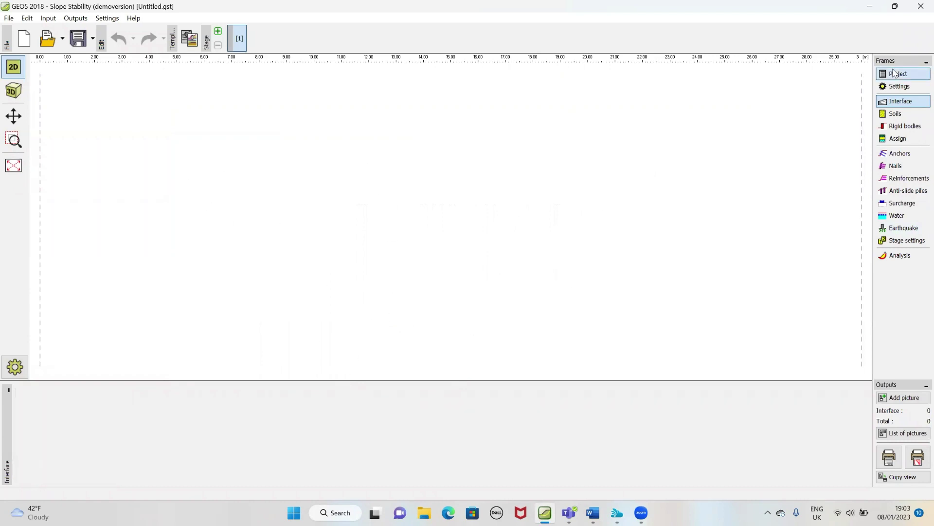
click(171, 405)
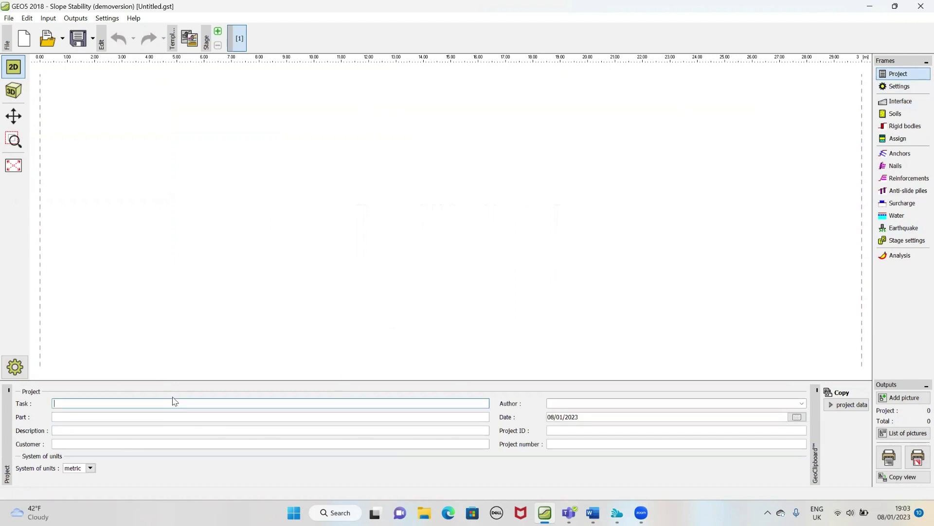
text(pri)
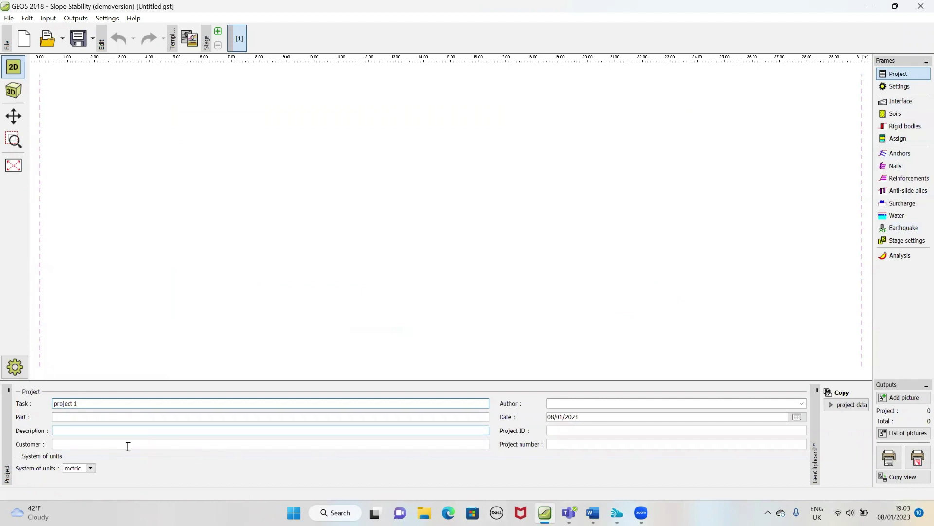
click(679, 403)
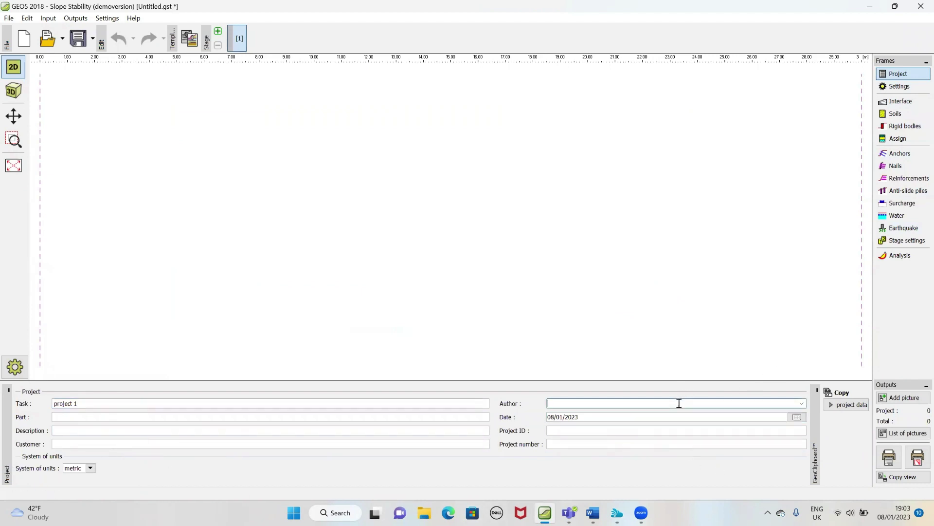
text(nirdesh)
Step: Set the analysis settings to Standard - EN 1997 - DA1
click(918, 89)
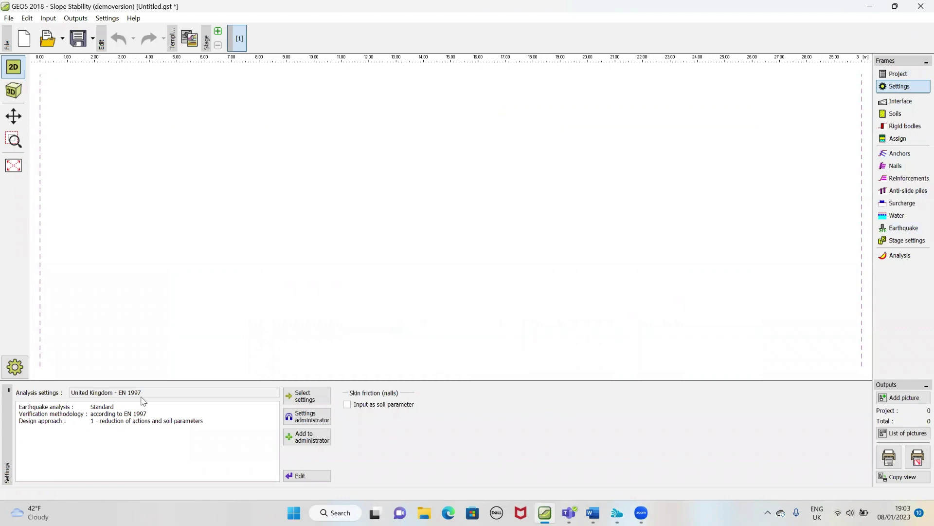
click(317, 407)
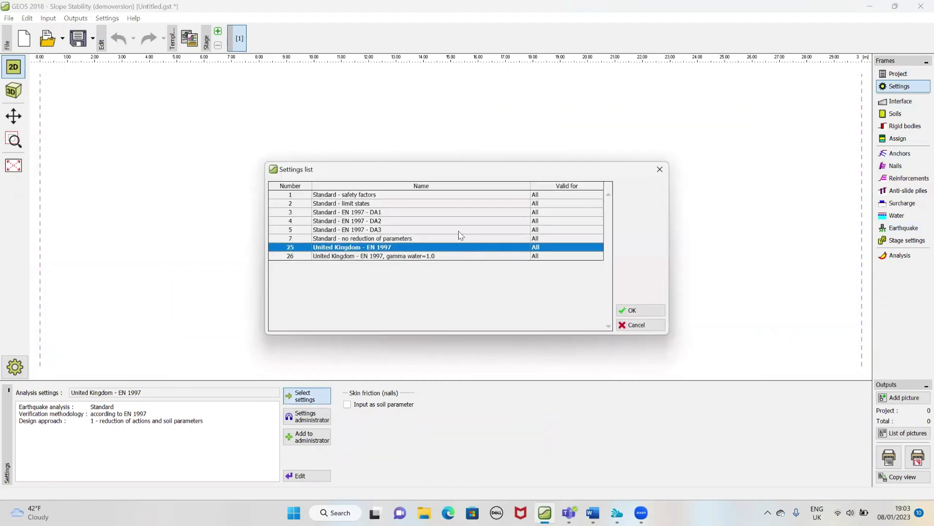
click(343, 229)
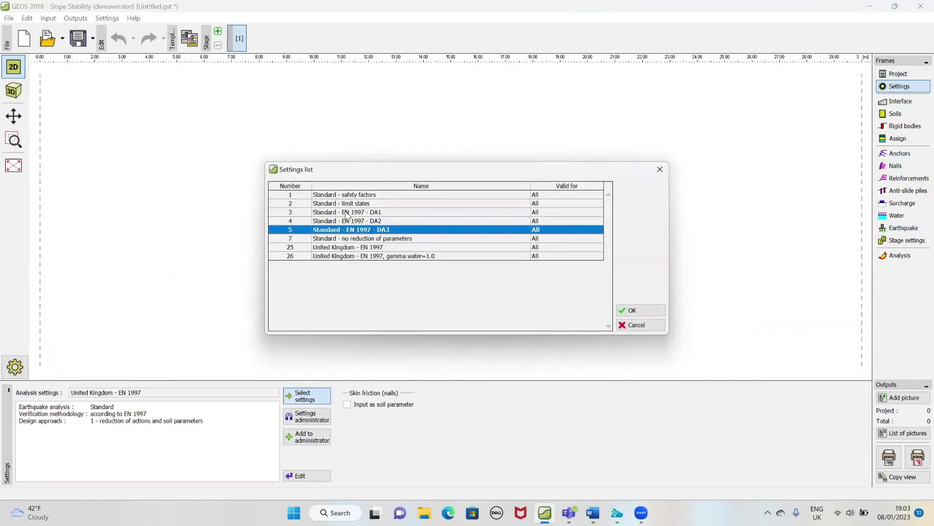
click(347, 213)
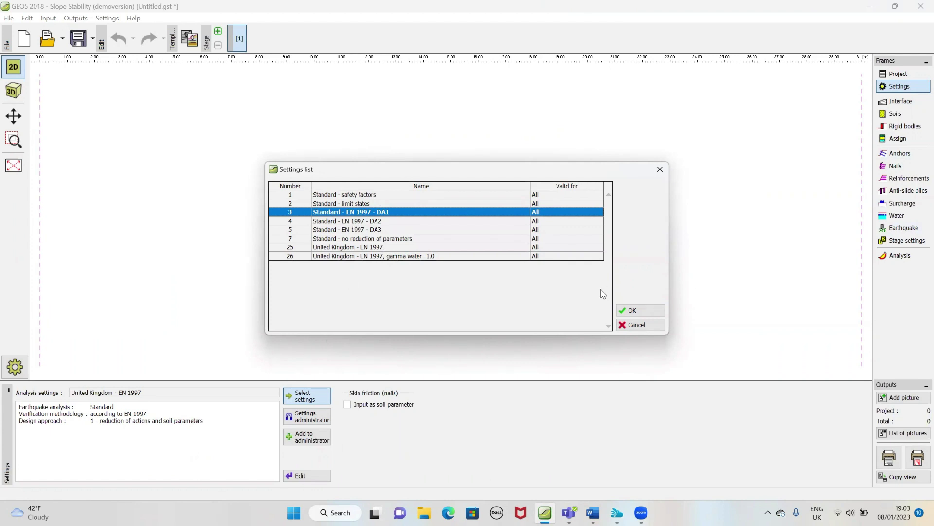
click(642, 311)
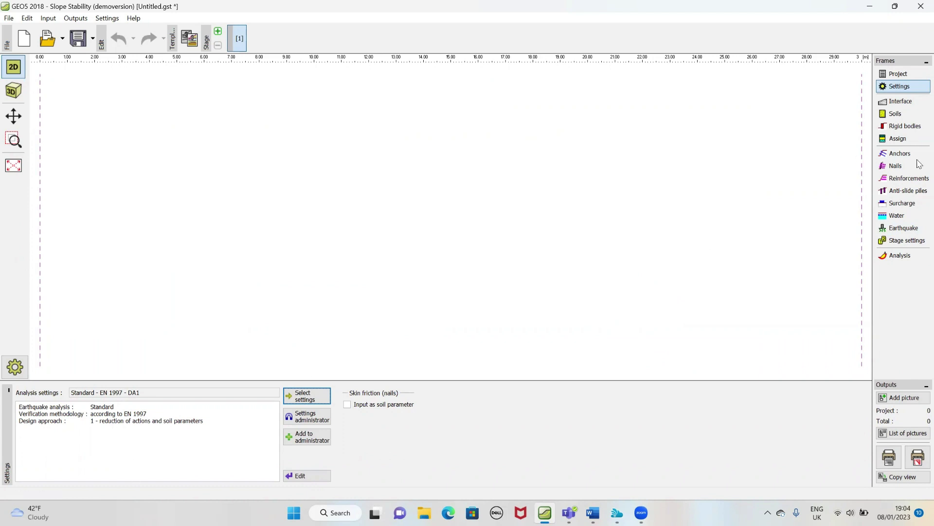
Step: Open the interface range setup, and check the slope figure's axis extents in the Word coursework document
click(900, 101)
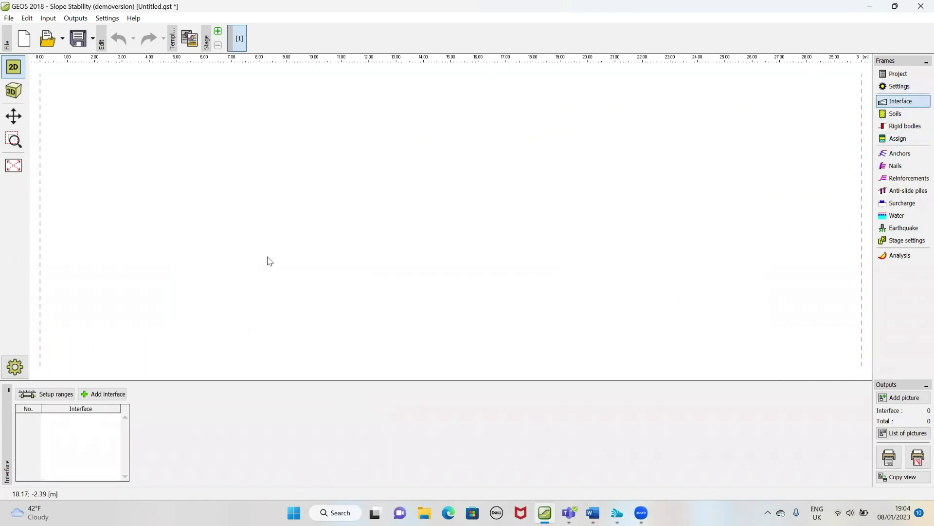
click(62, 389)
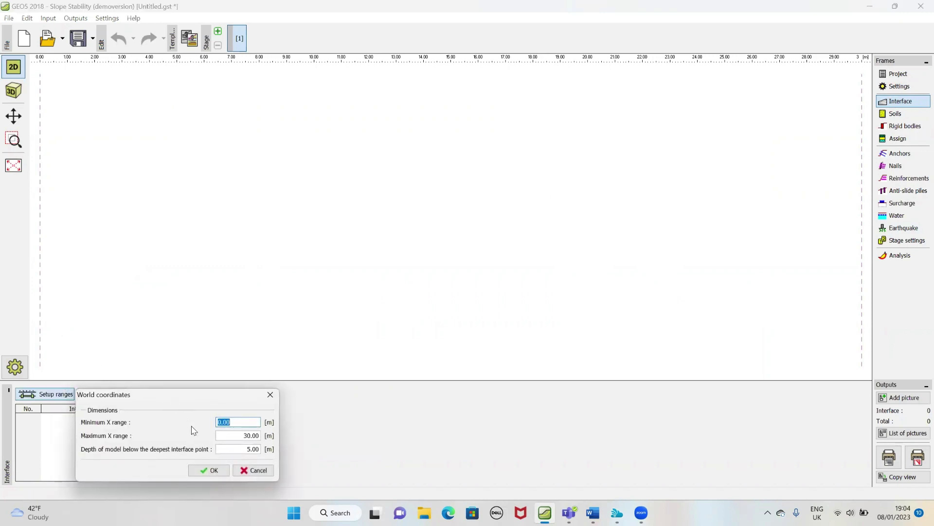
click(598, 513)
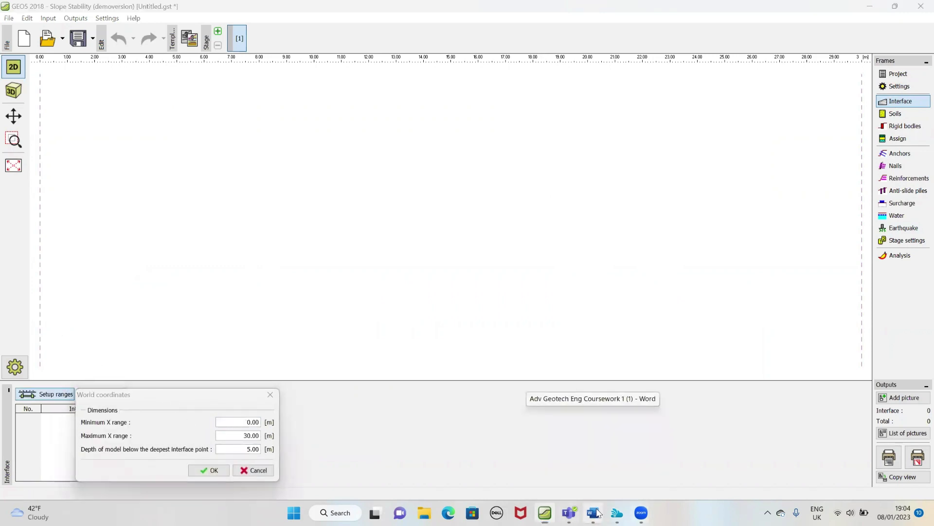
scroll(112, 316, up, 2)
scroll(251, 327, up, 1)
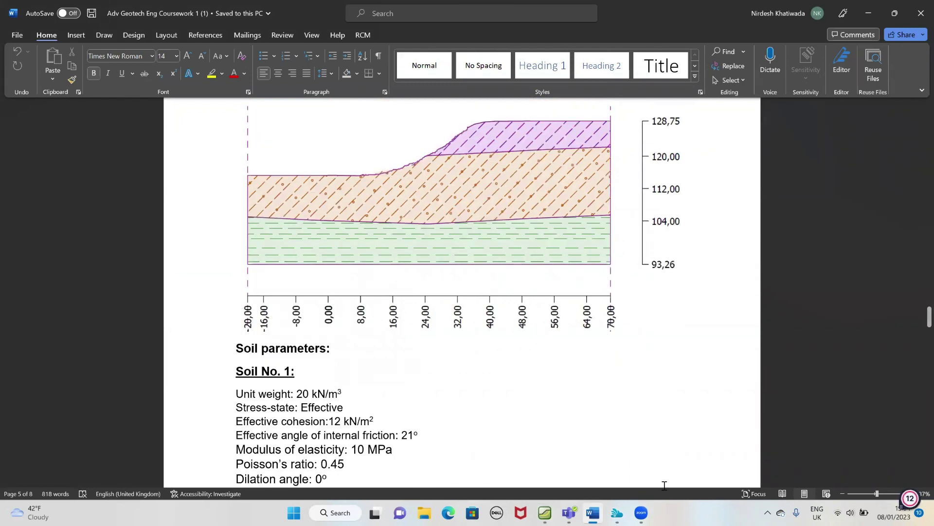
click(895, 13)
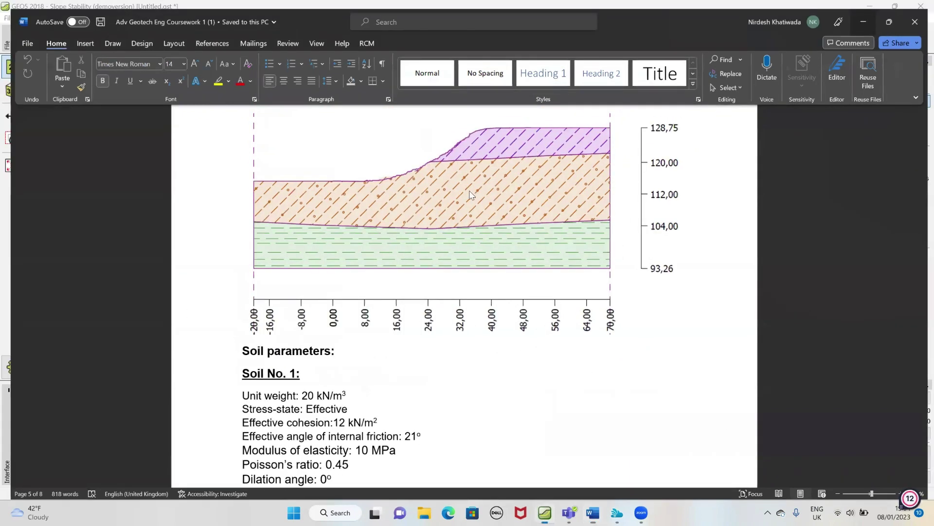
Step: Back in GEO5, set the world coordinates to minimum X -2000 m, maximum X 8000 m and model depth 13000 m
key(alt+Tab)
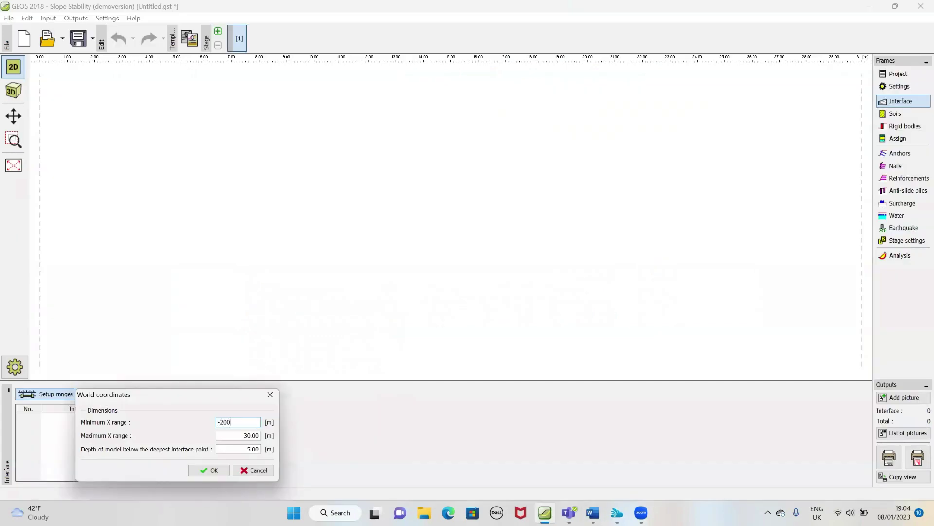
click(250, 448)
click(260, 436)
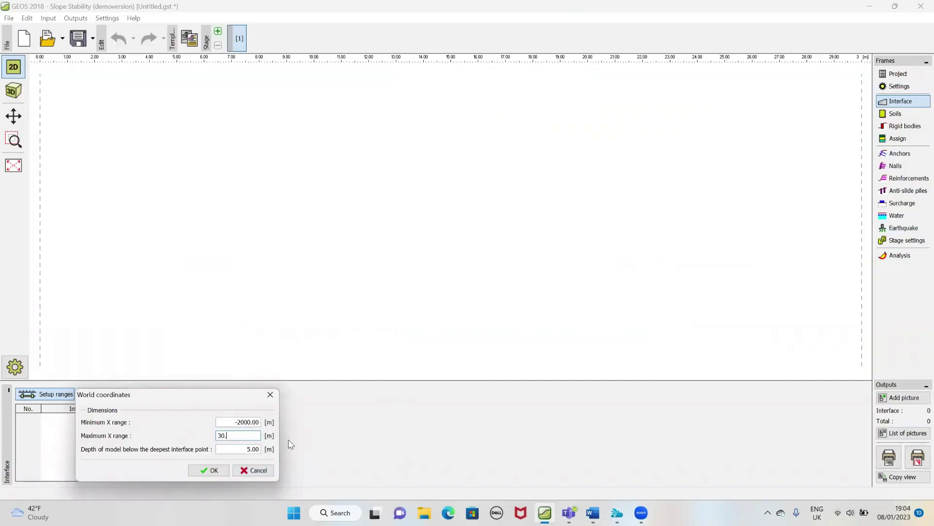
text(8000)
click(246, 449)
drag(241, 449, 201, 447)
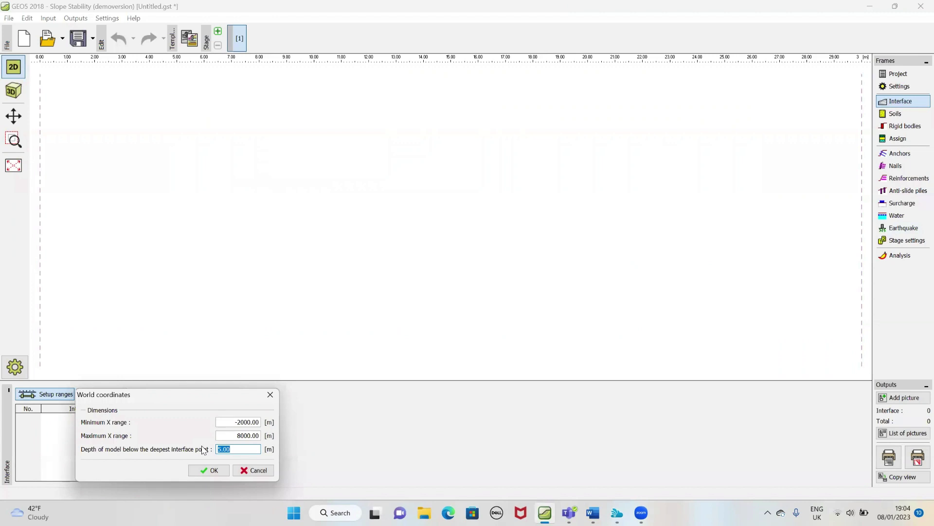
text(13000)
click(212, 471)
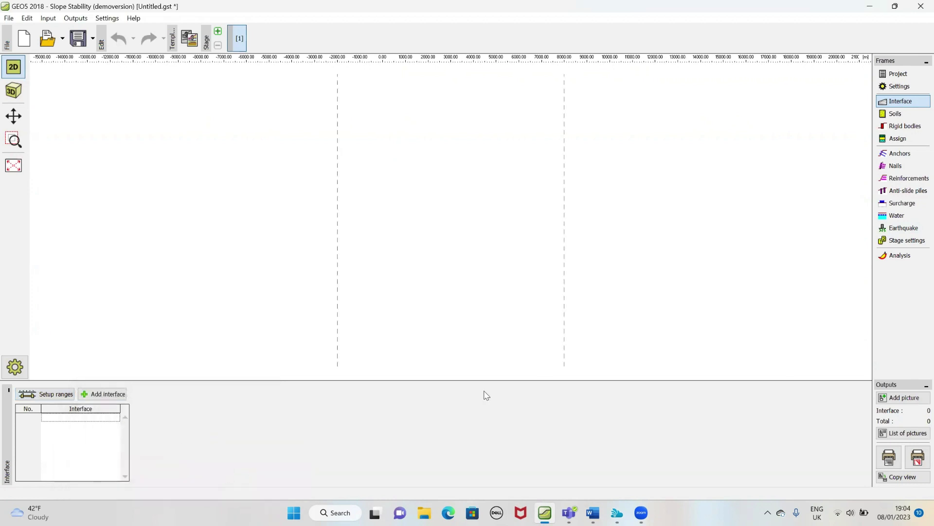
Step: Start a new interface and add its first point by coordinates at x = -2000 m, z = 9326 m
scroll(499, 316, up, 1)
scroll(434, 206, down, 2)
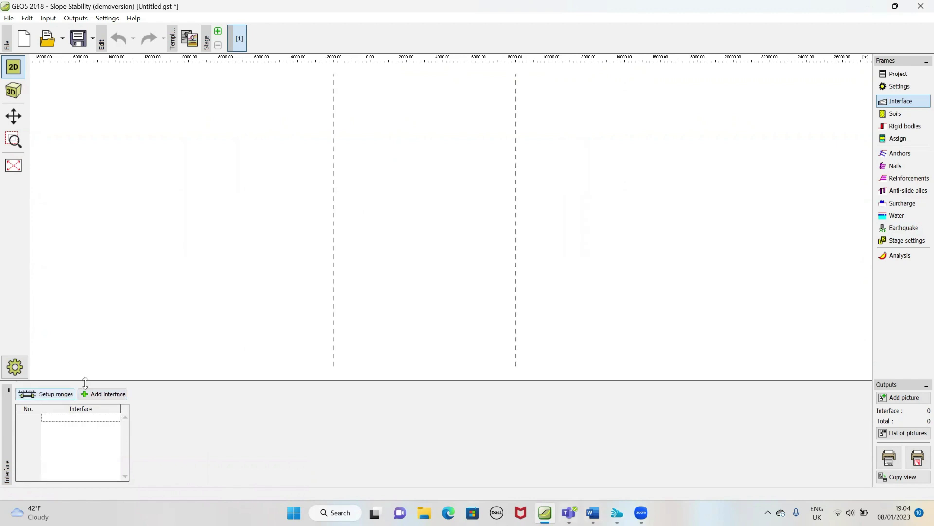
click(105, 395)
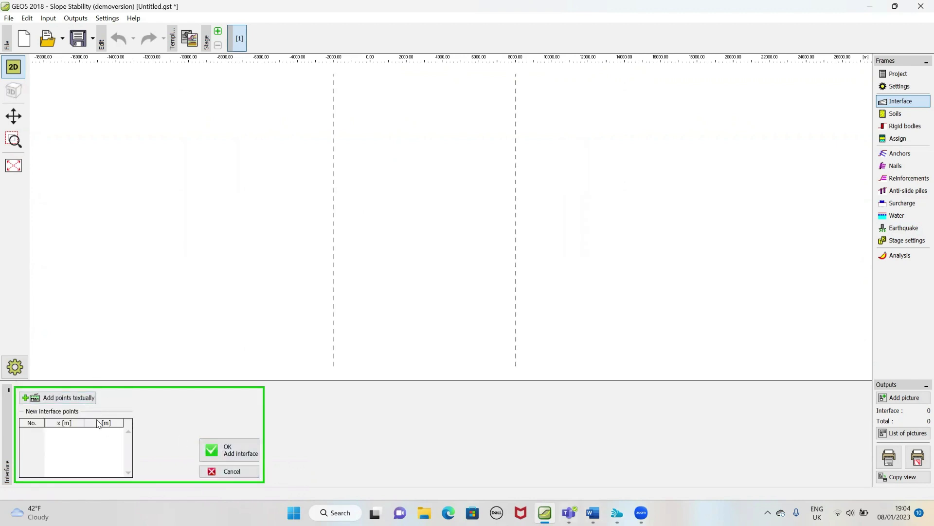
click(88, 398)
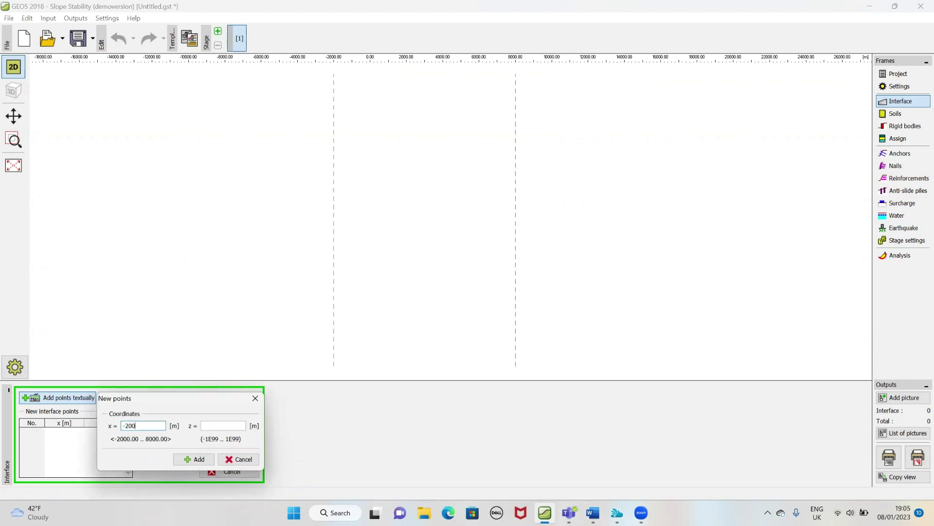
text(-2000)
click(222, 426)
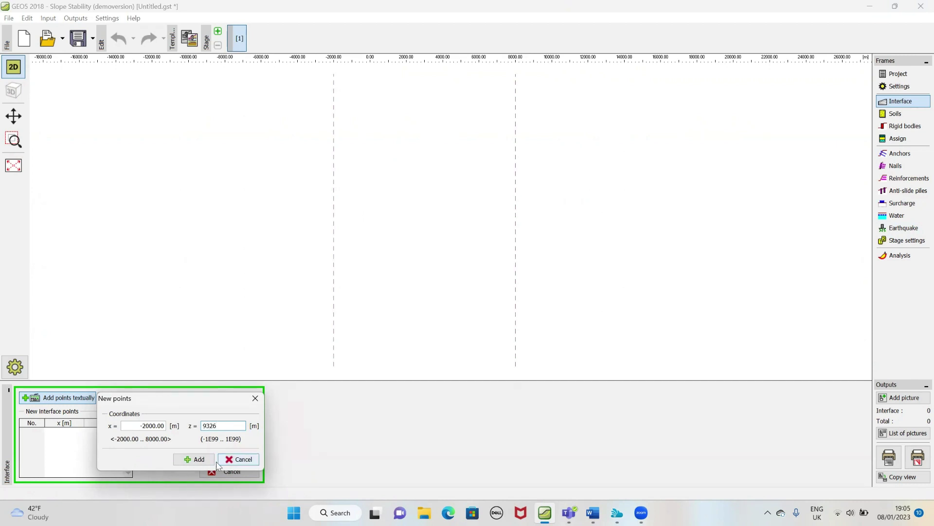
click(194, 459)
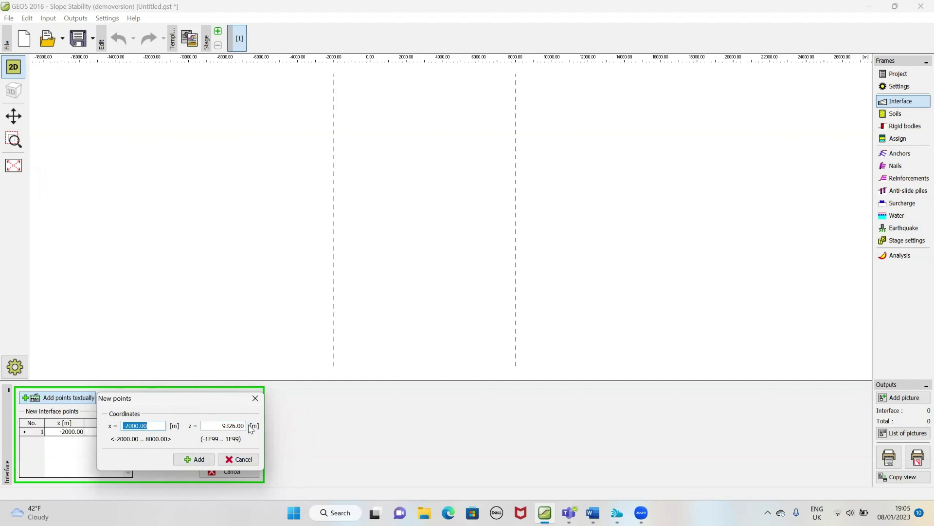
Step: Add another interface point at x = -2000 m, z = 10400 m, inserted left of the existing point
drag(244, 426, 202, 426)
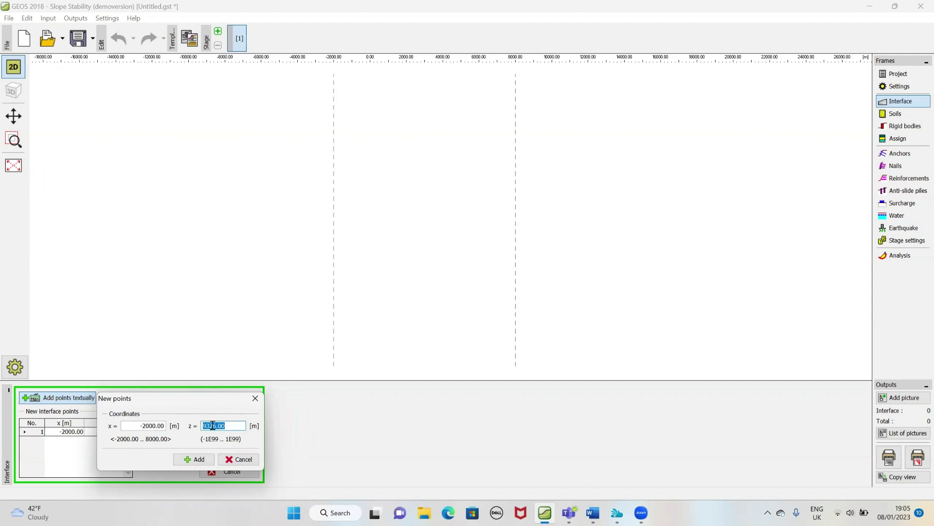
text(10400)
click(195, 460)
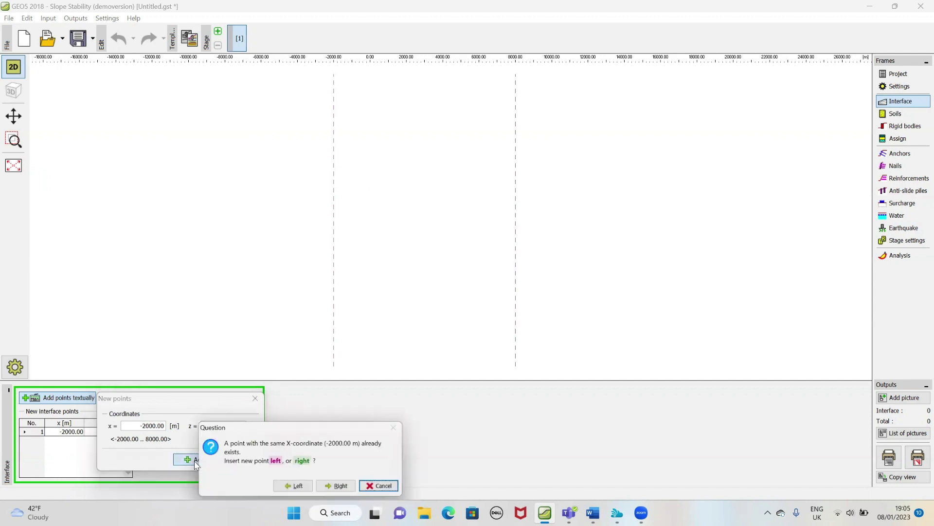
click(295, 486)
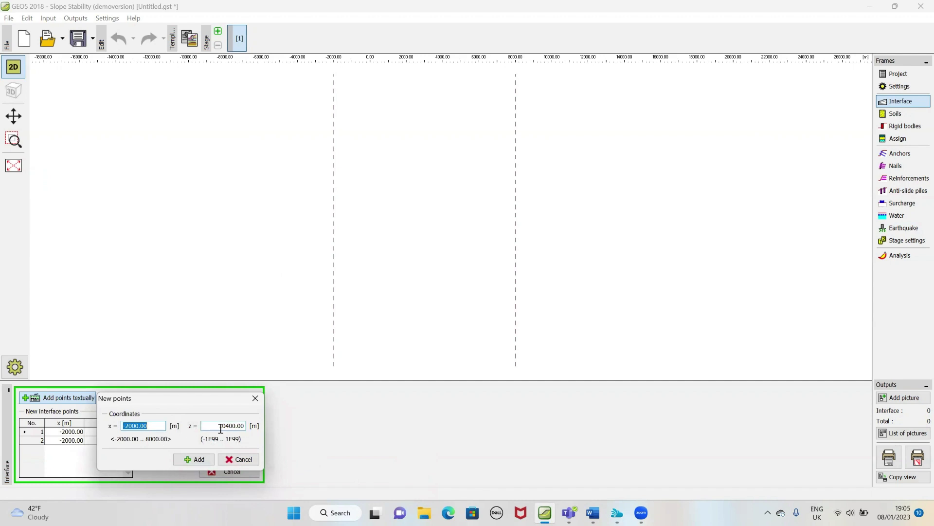
Step: Add three more interface points at z = 11200 m, with x = -2000 m, -800 m and 800 m
drag(216, 427, 199, 433)
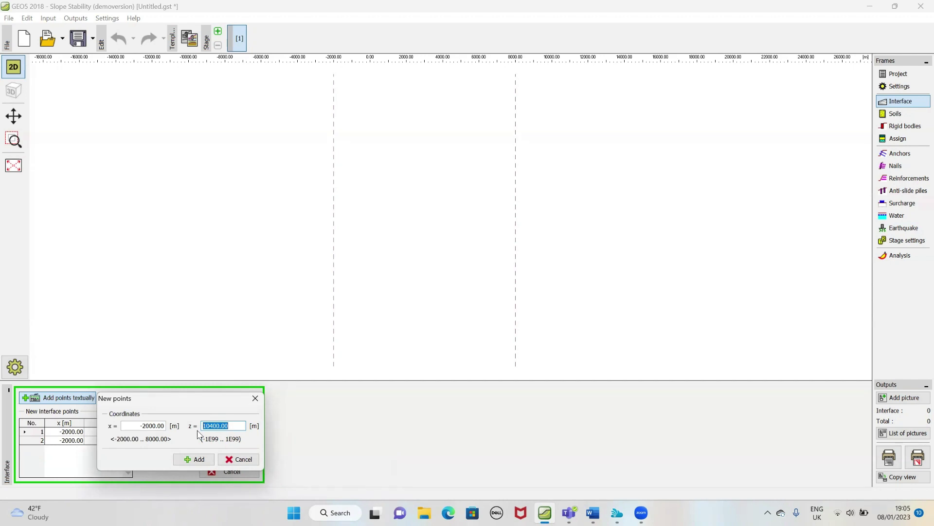
text(11200)
click(195, 459)
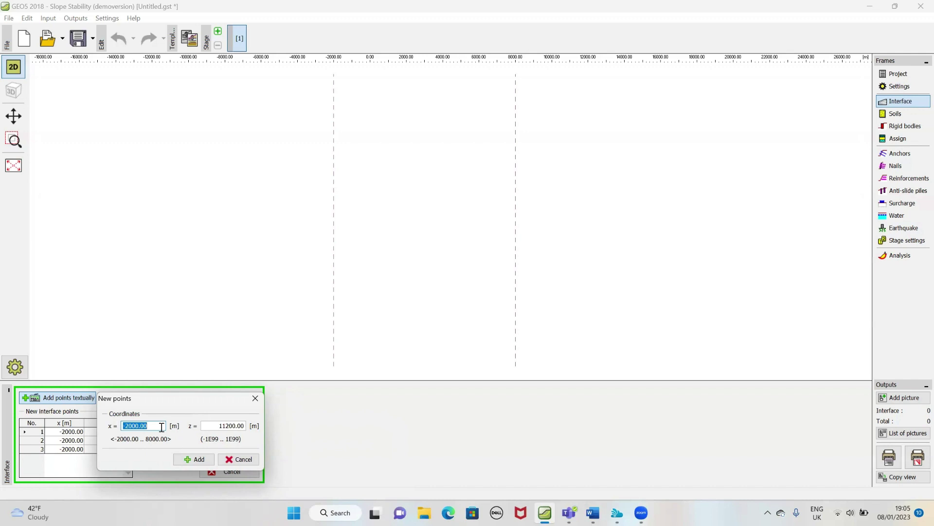
text(-800)
click(191, 460)
text(8)
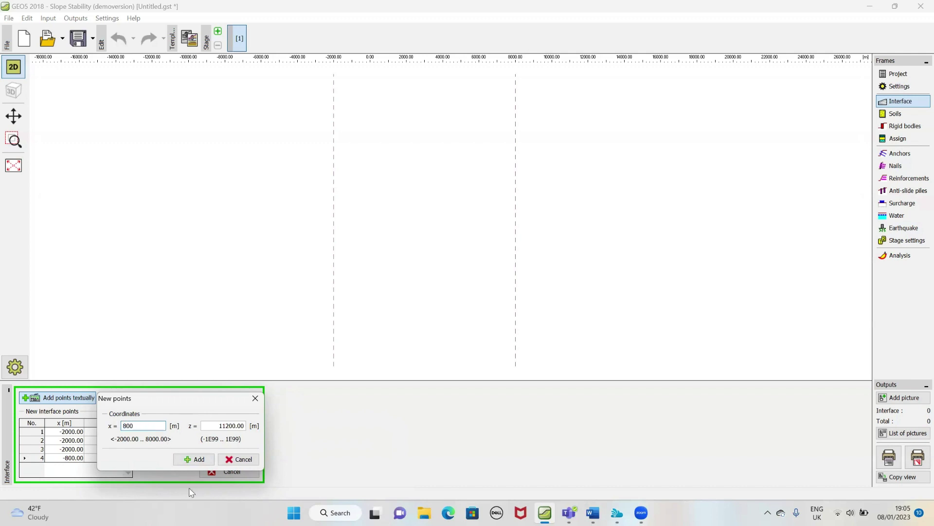
click(197, 463)
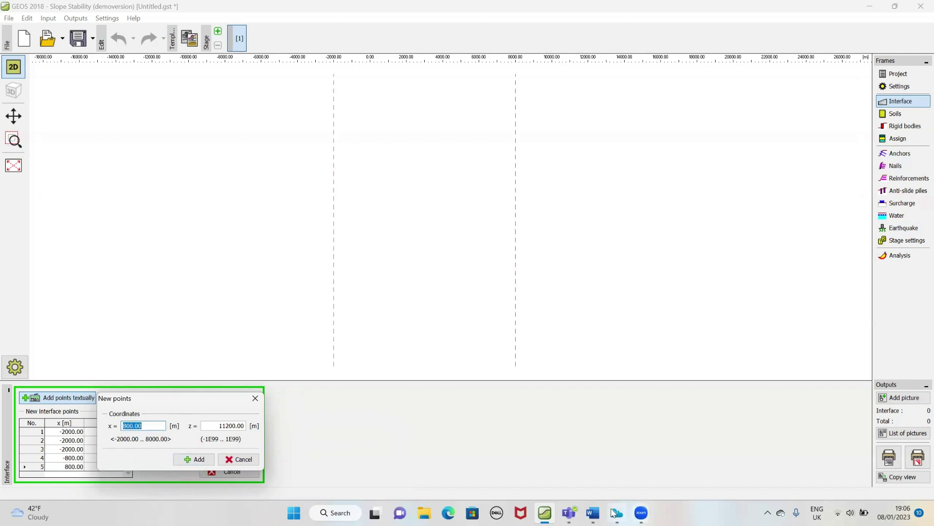
Step: Check the slope figure in the Word coursework document, and back in GEO5 add an interface point at x = 2400 m, z = 12000 m
click(593, 513)
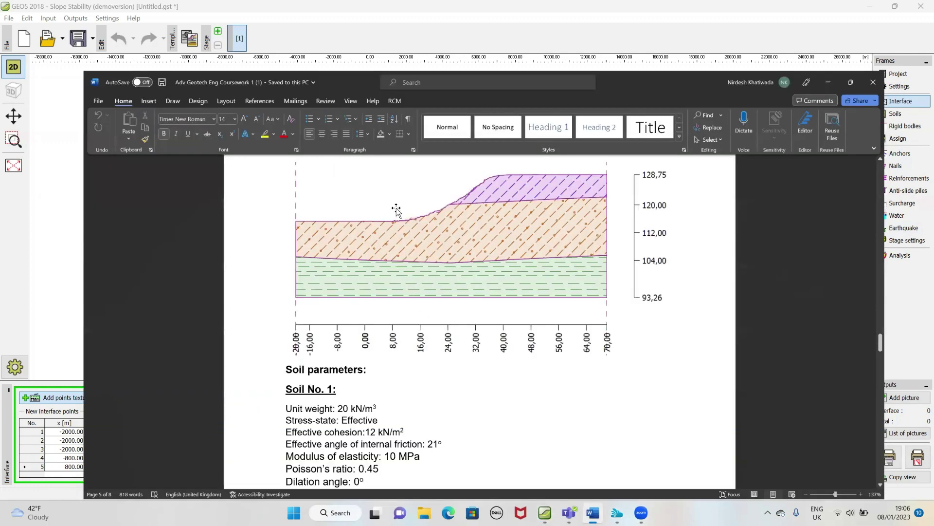
key(super+Up)
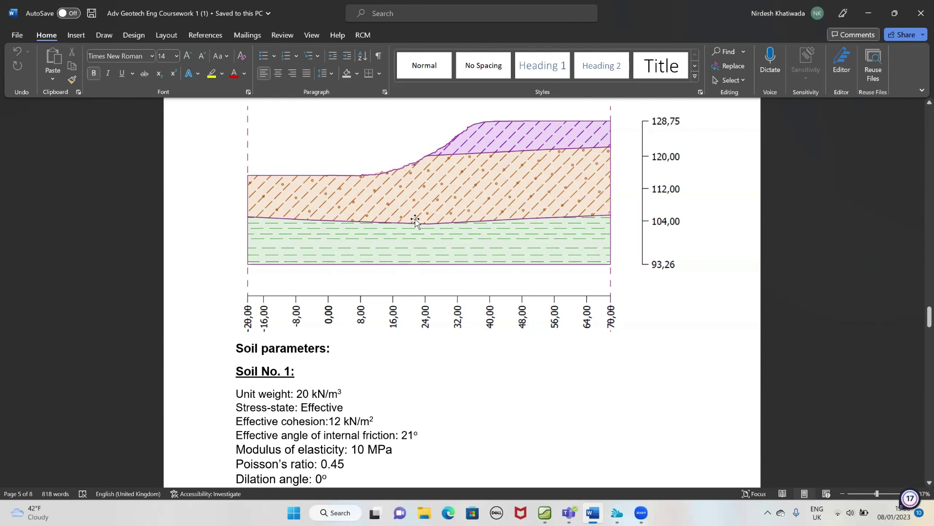
scroll(419, 146, up, 3)
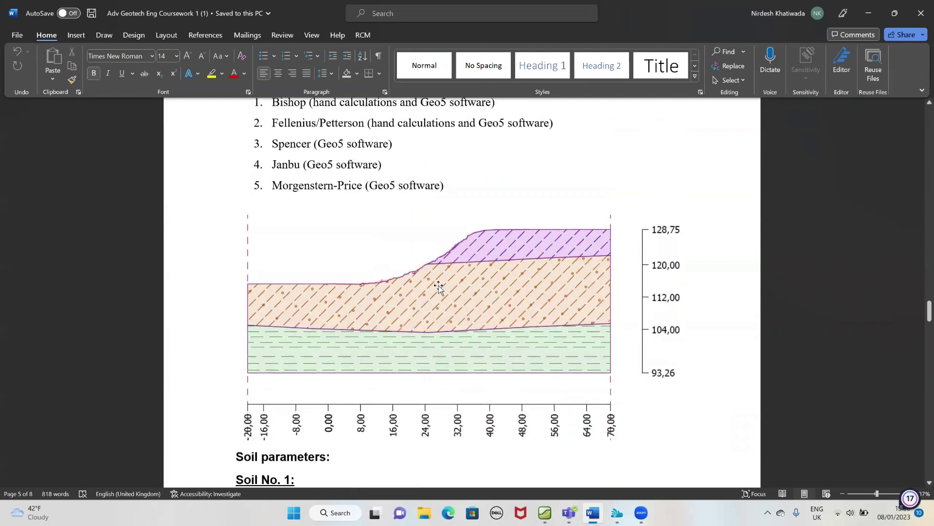
scroll(440, 287, down, 2)
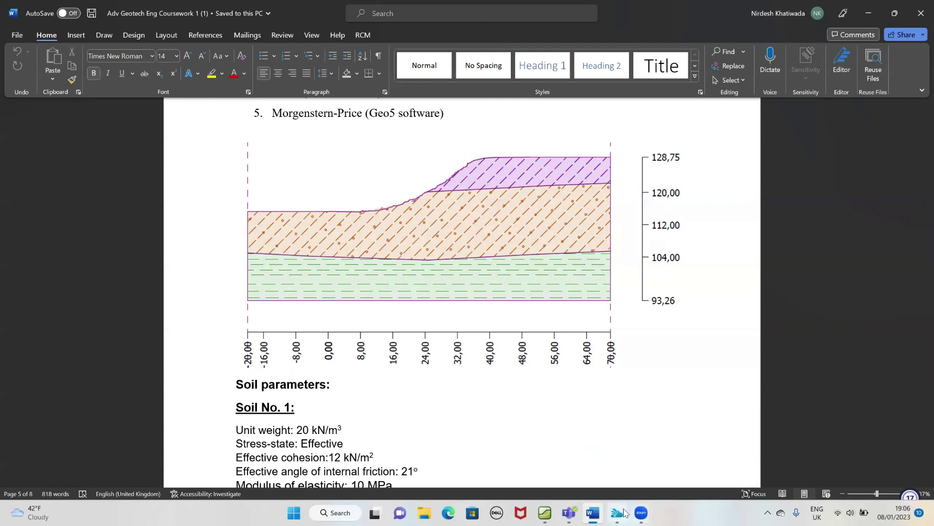
click(545, 513)
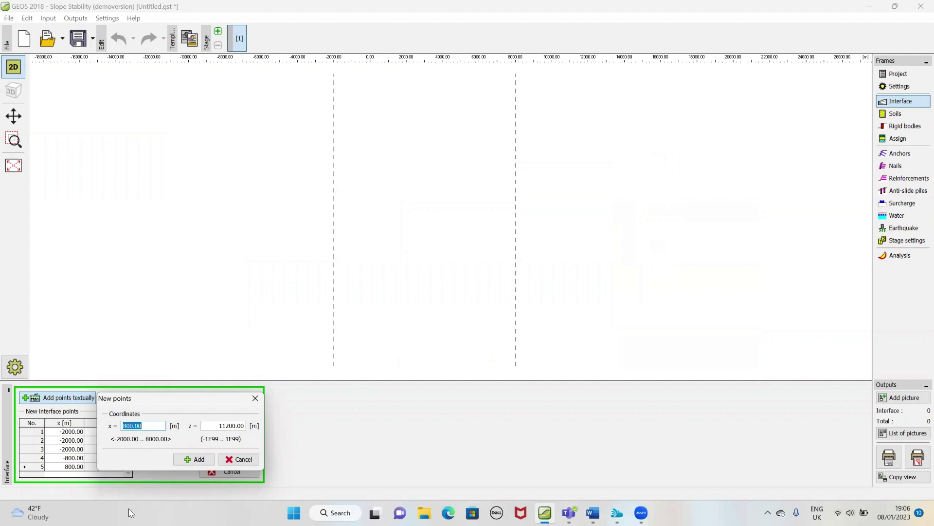
text(2400)
key(Tab)
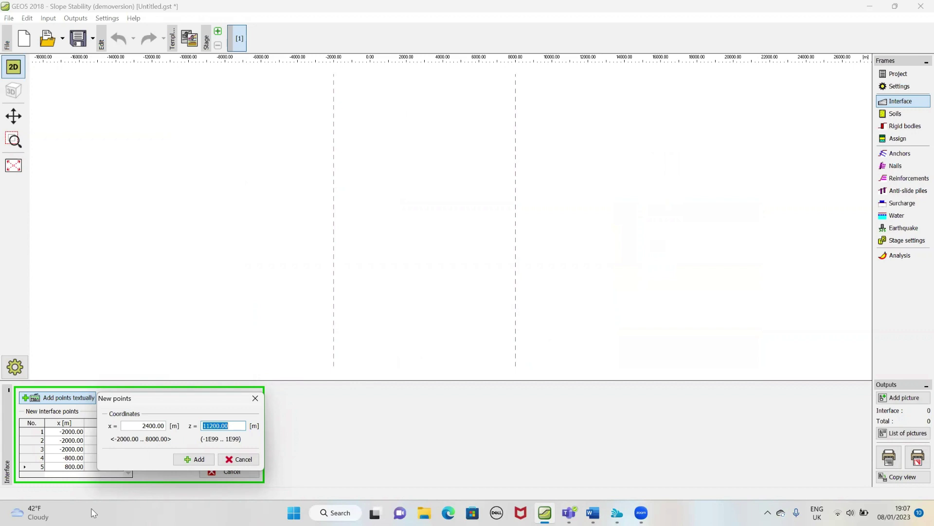
text(12000)
click(194, 459)
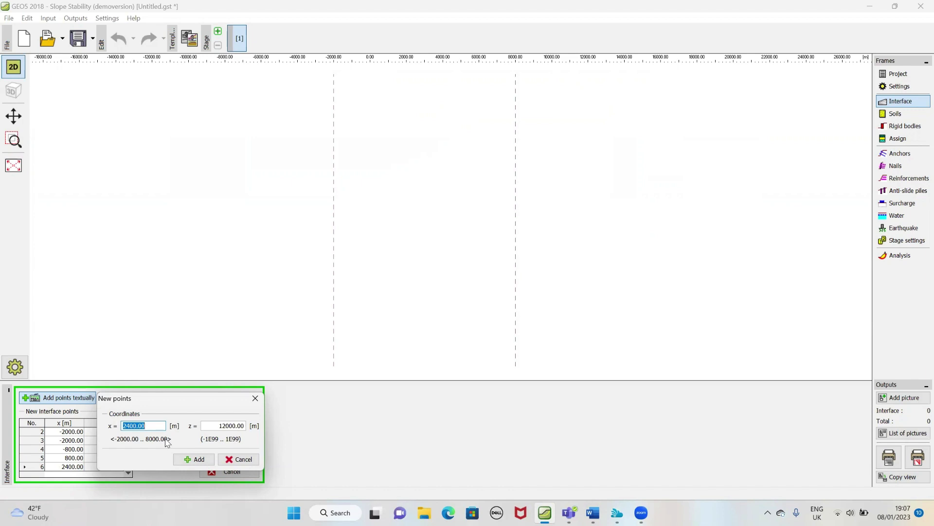
Step: Consult the slope figure in Word again, and in GEO5 add an interface point at x = 3500 m, z = 12875 m
text(3200)
click(593, 513)
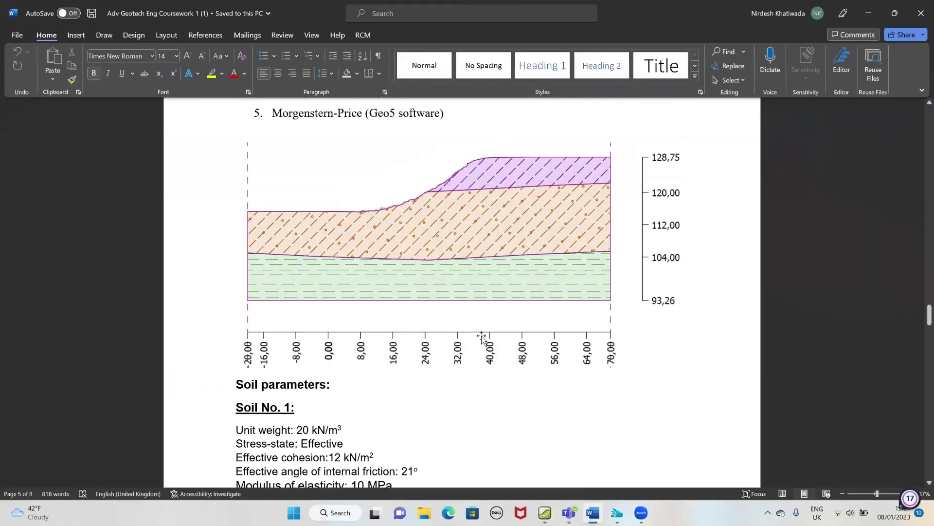
click(640, 512)
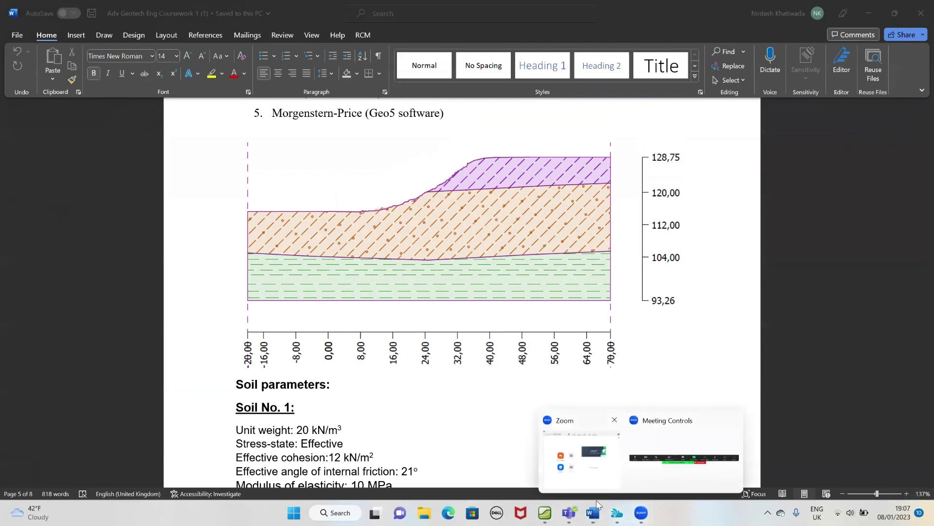
click(541, 512)
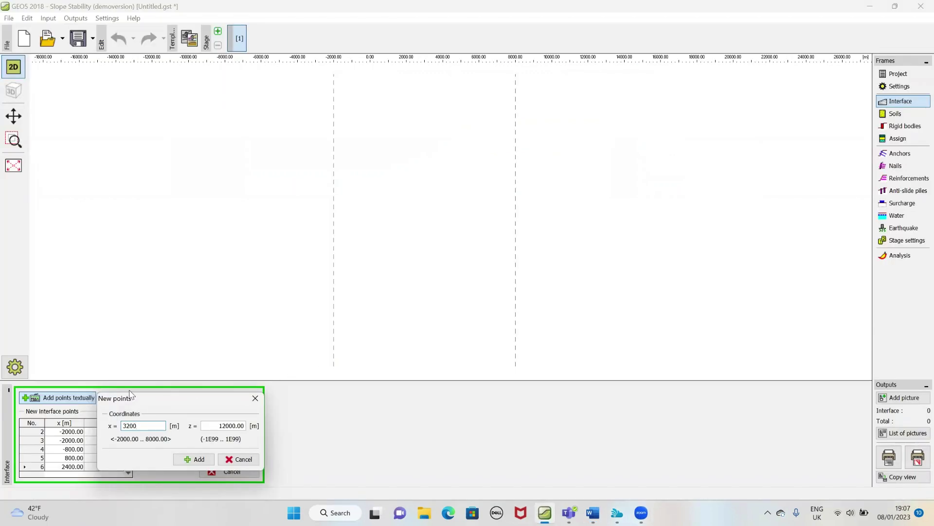
text(5)
drag(216, 426, 250, 427)
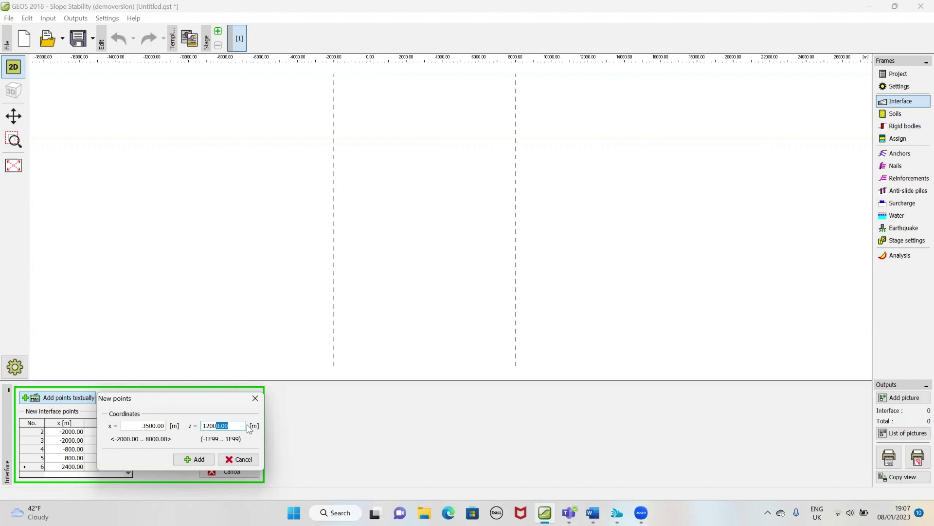
key(BackSpace)
key(BackSpace)
key(BackSpace)
click(198, 460)
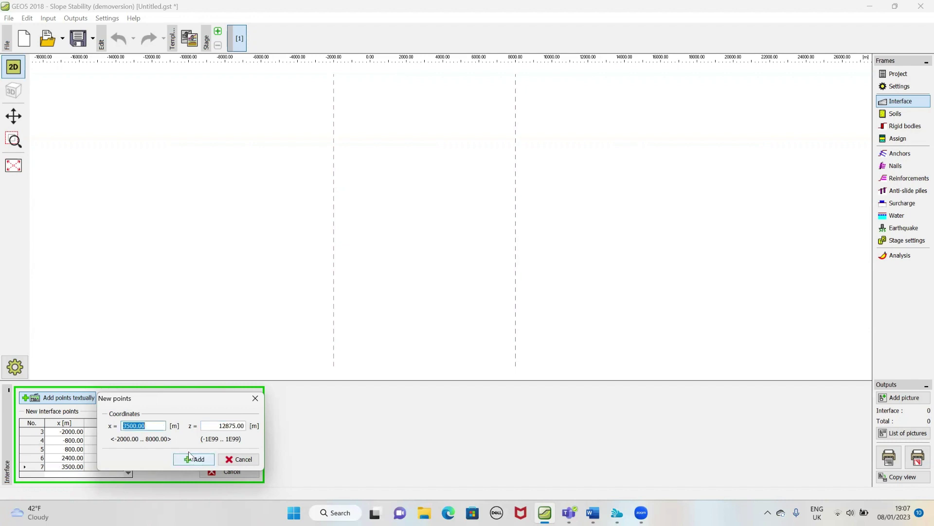
Step: Add two interface points along the slope crest at z = 12875 m, with x = 4800 m and 7000 m
text(18)
click(197, 459)
text(7000)
click(197, 459)
Step: Add an interface point at x = 7000 m, z = 12000 m, inserted right of the existing point
drag(211, 426, 237, 427)
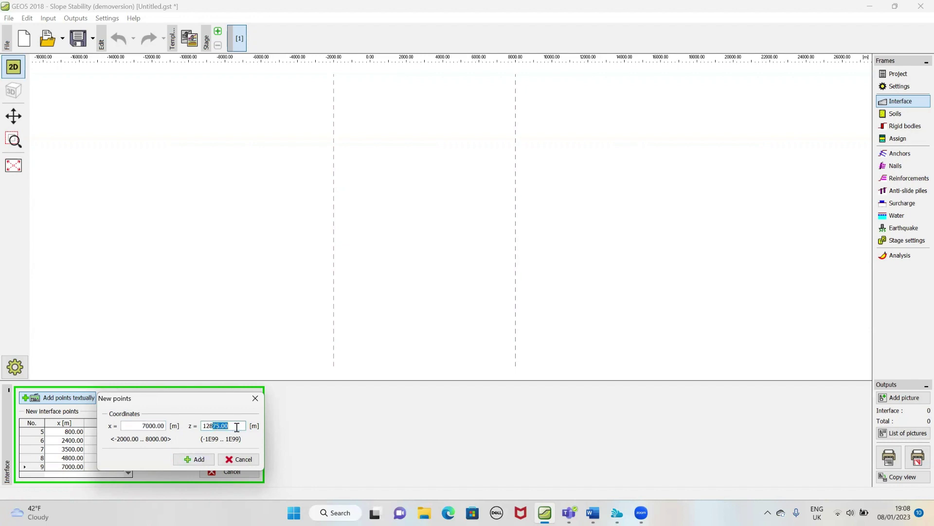
key(BackSpace)
key(BackSpace)
text(000)
click(197, 460)
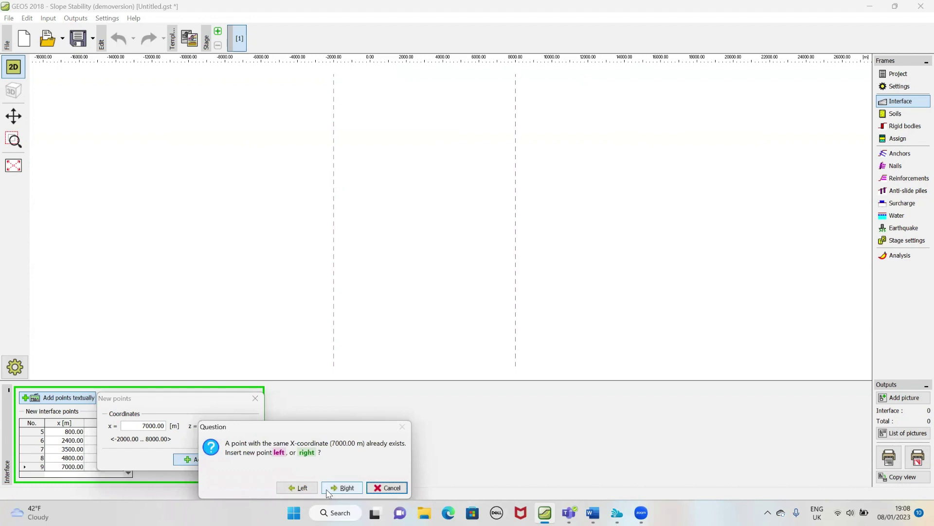
click(341, 487)
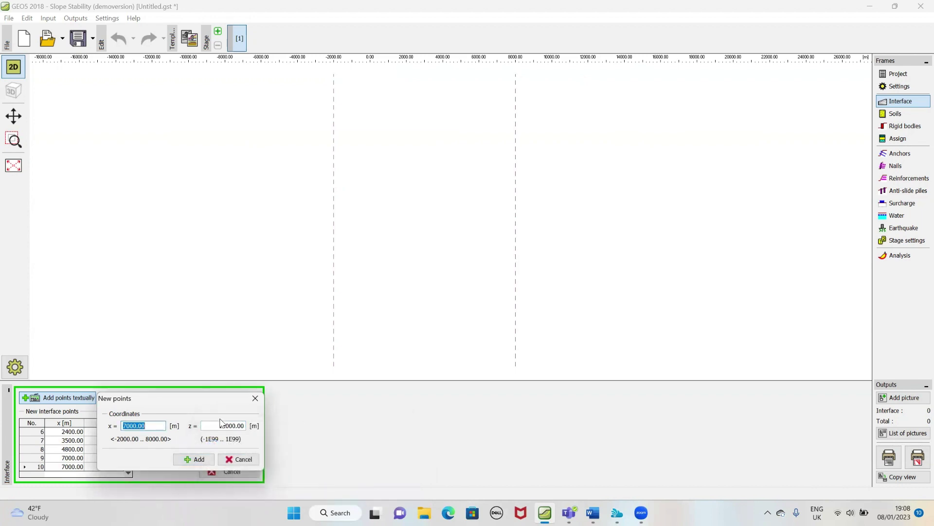
Step: Add another interface point at x = 7000 m with z = 10400 m
click(216, 426)
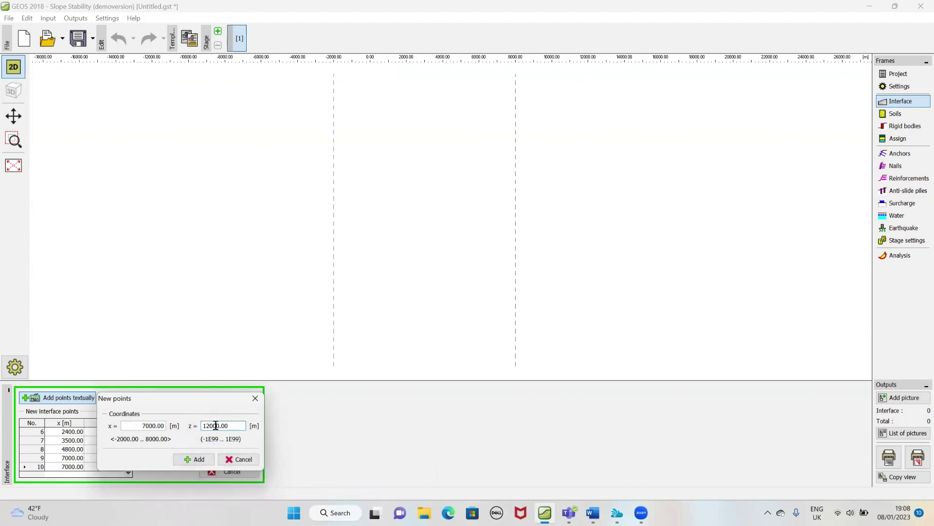
drag(238, 425, 200, 428)
text(10400)
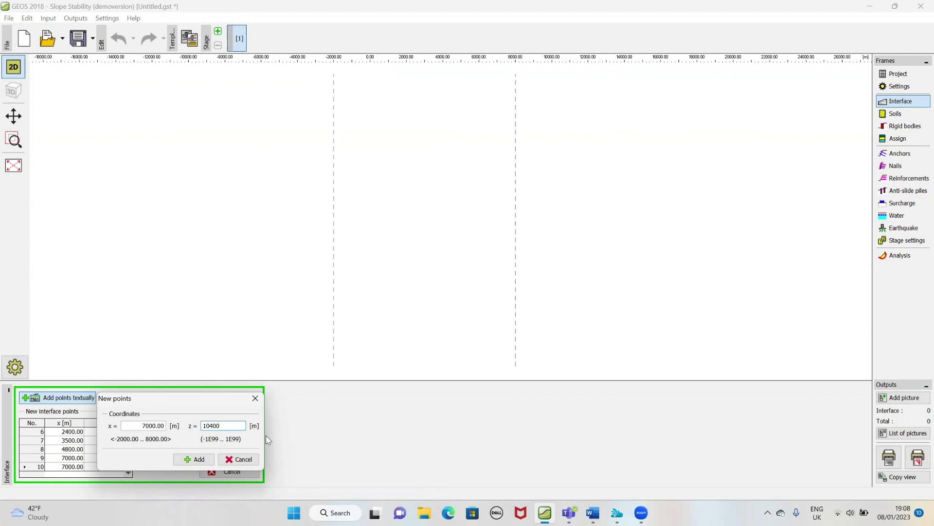
click(211, 458)
Step: Add the last point at x = 7000 m, z = 9326 m, and create the interface from the entered points
click(223, 425)
drag(239, 424, 197, 427)
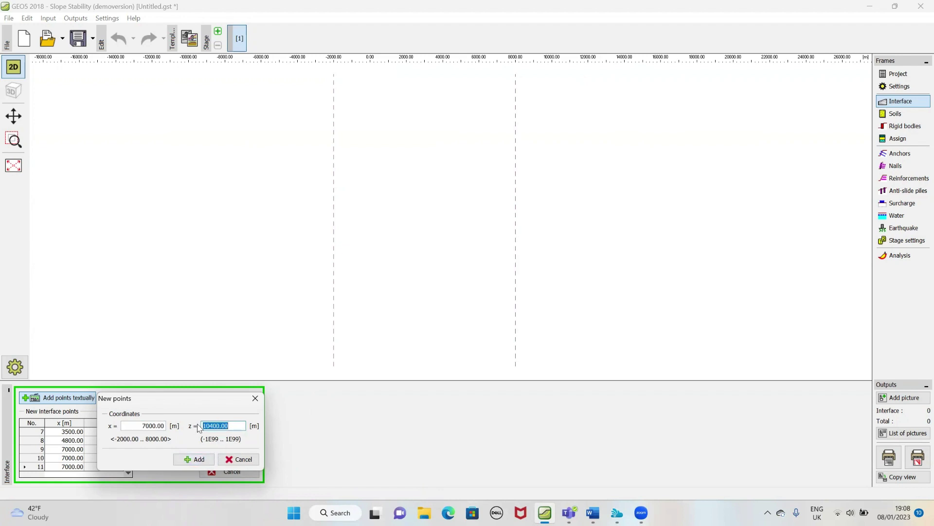
text(9326)
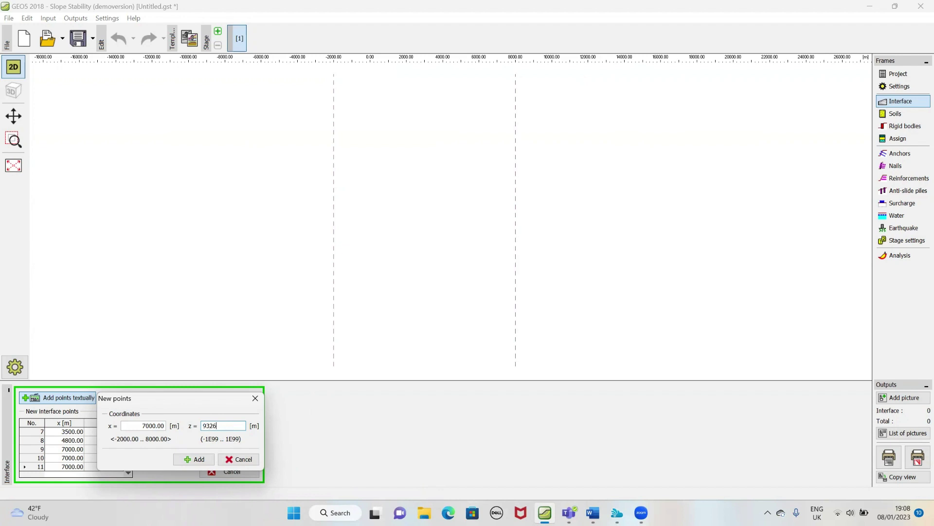
click(195, 459)
click(229, 462)
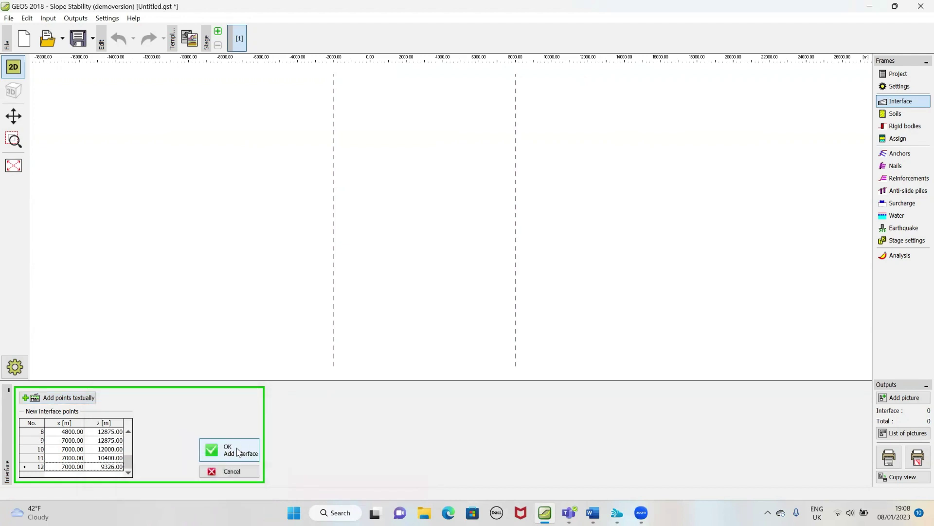
click(239, 451)
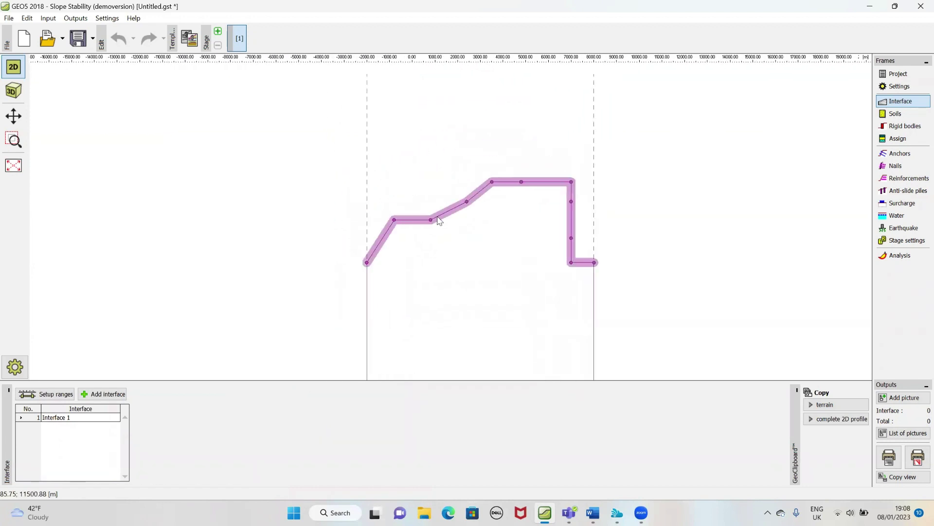
Step: Set the x coordinate of the terrain interface's second point to -2000 m and accept the edited interface
click(389, 227)
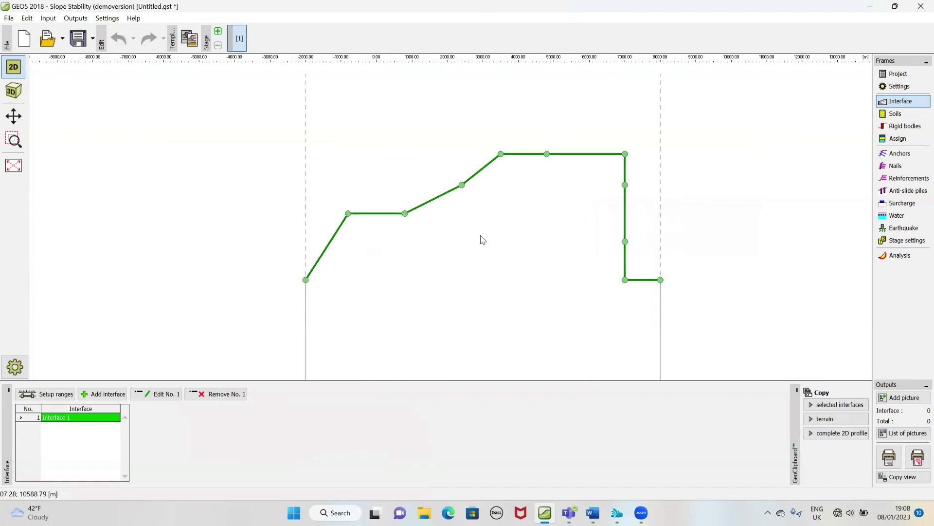
scroll(462, 209, up, 5)
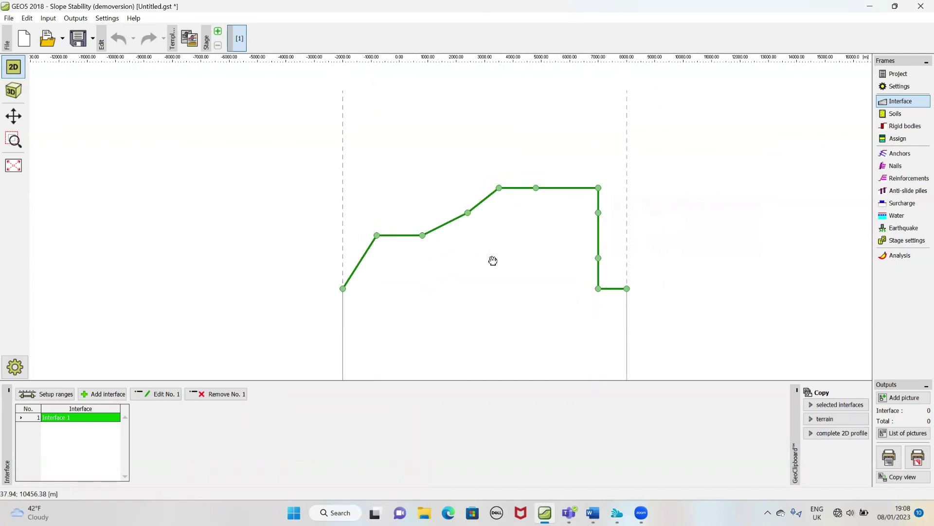
scroll(465, 216, down, 5)
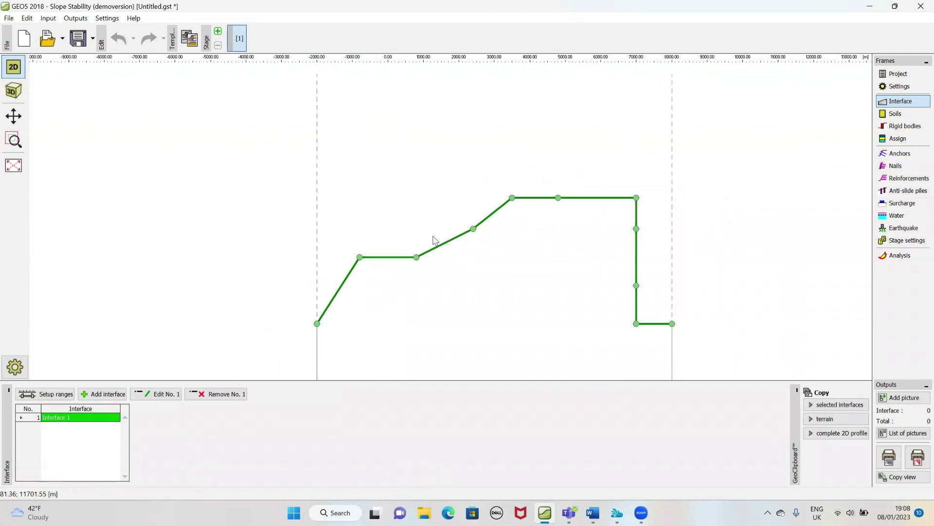
click(164, 393)
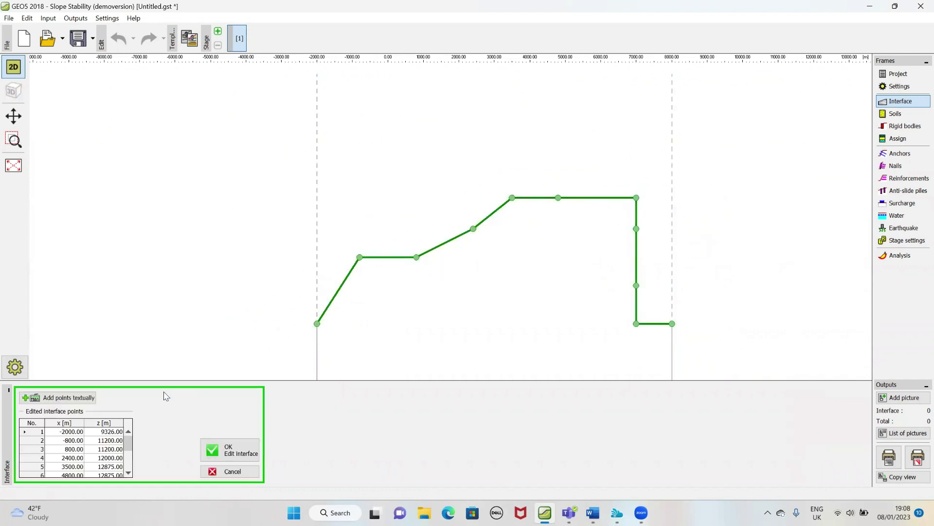
click(73, 431)
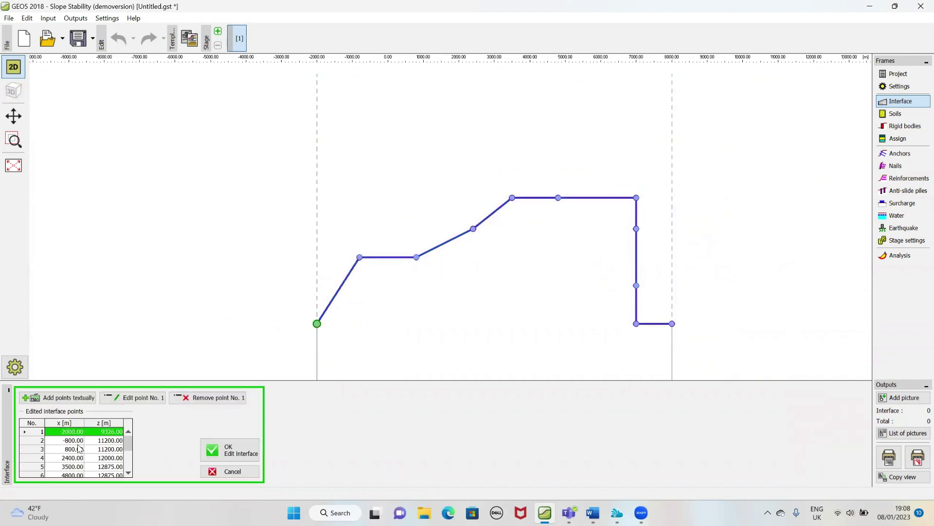
click(77, 443)
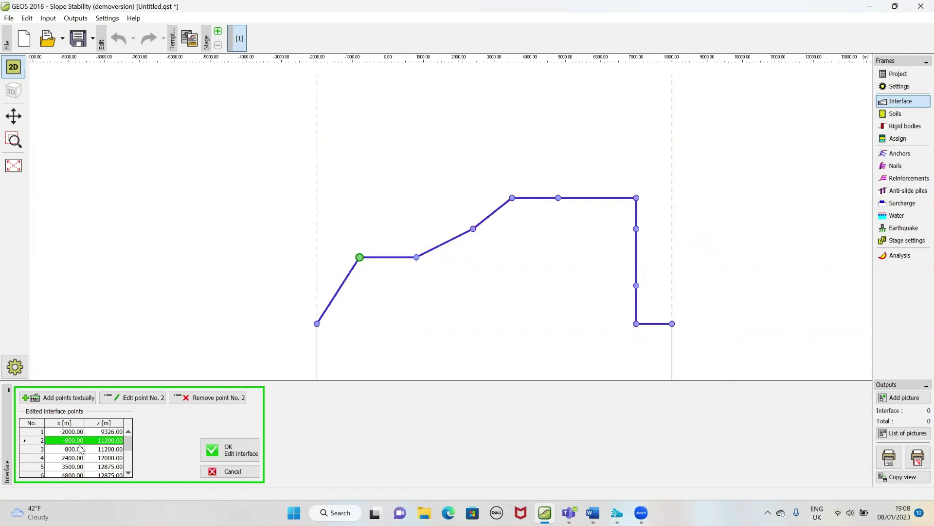
click(142, 399)
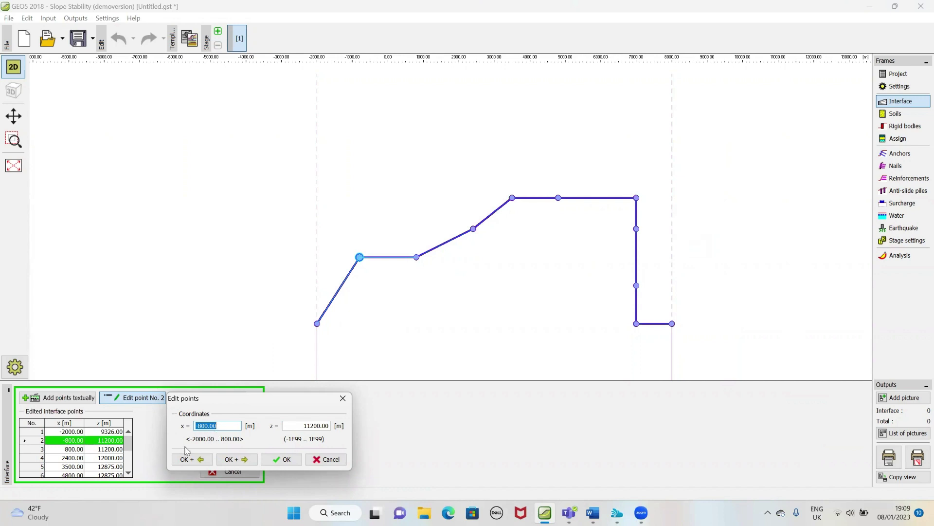
text(-)
mouse_move(29, 512)
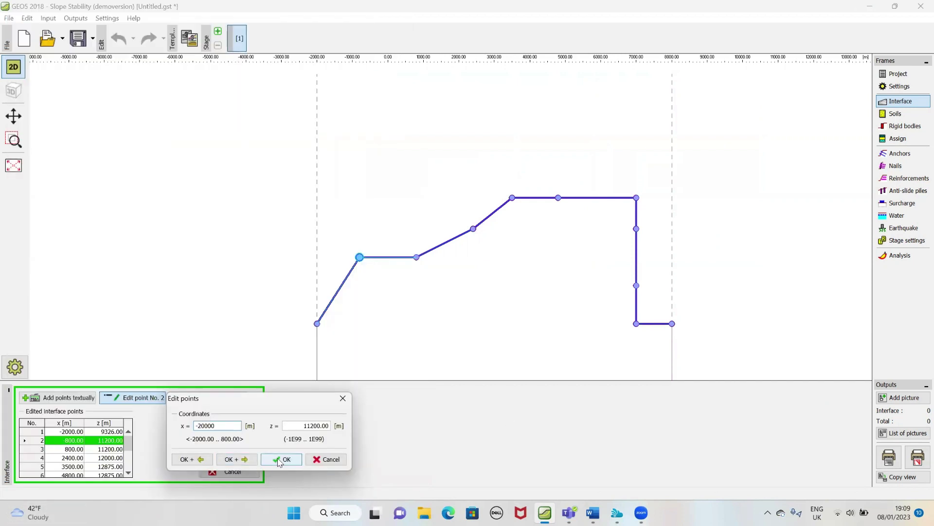
click(281, 459)
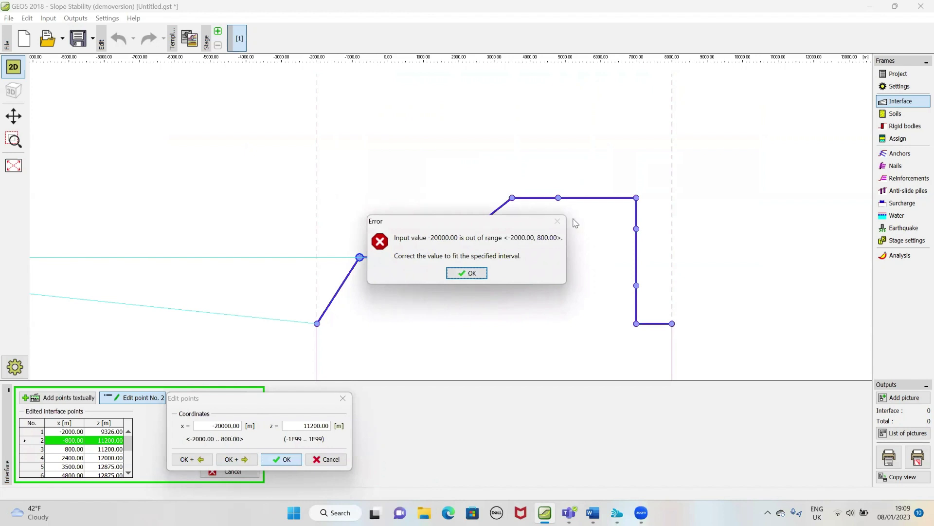
click(467, 273)
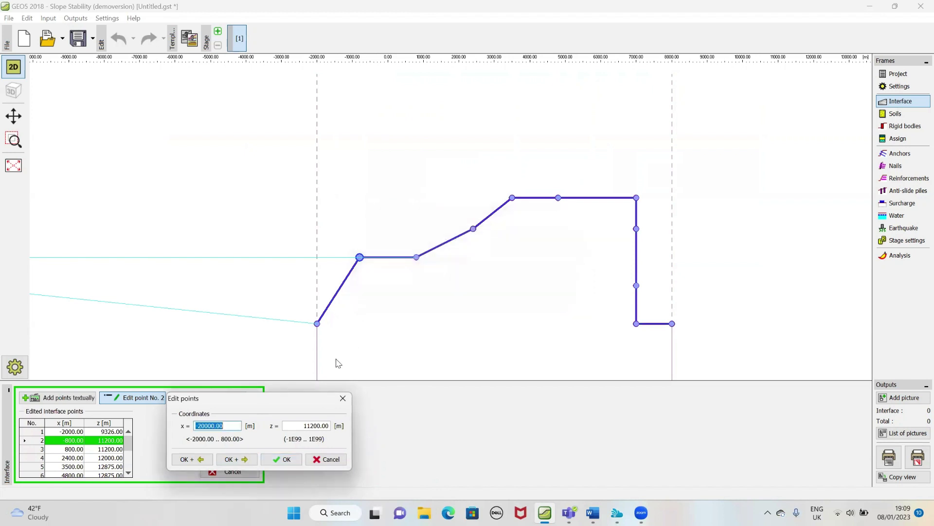
drag(211, 426, 215, 426)
key(Right)
click(286, 460)
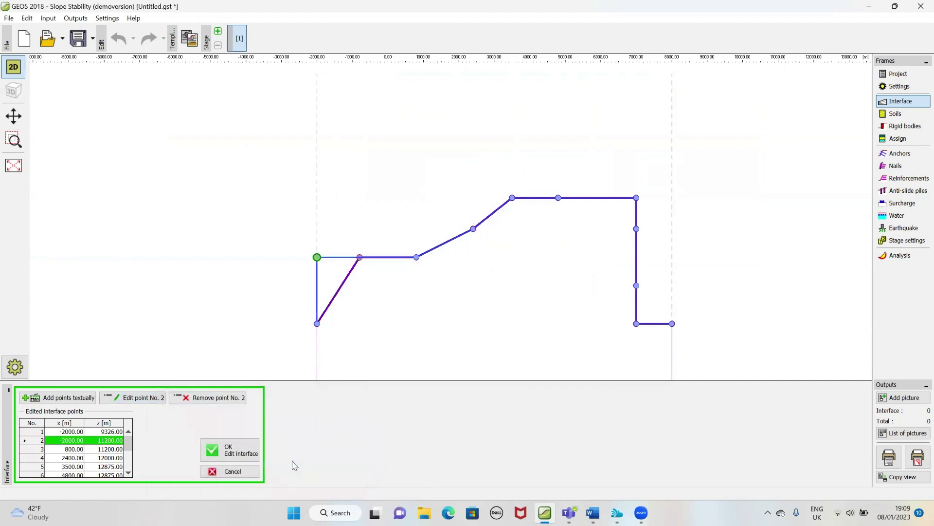
click(246, 457)
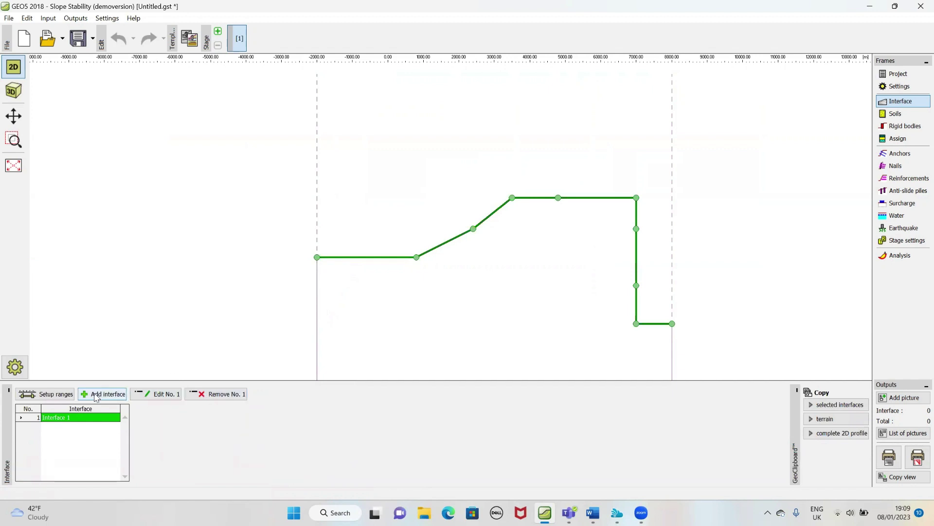
Step: Reopen the terrain interface for editing and examine the coordinates of its first point and of the points from the crest's end to the last point
click(164, 394)
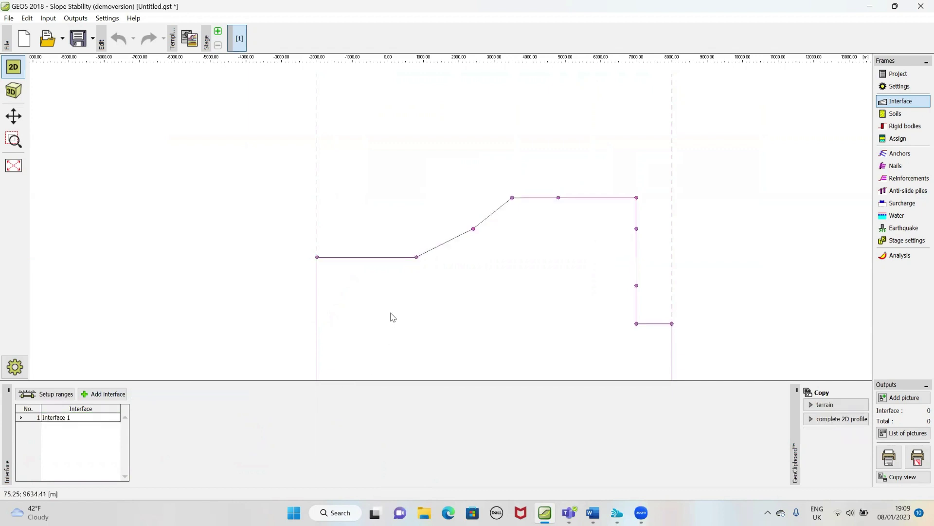
click(344, 260)
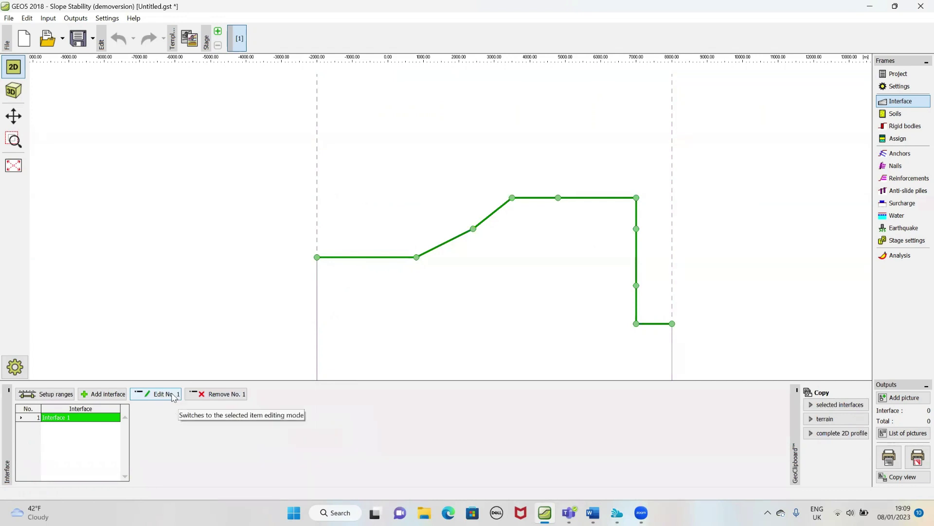
click(156, 396)
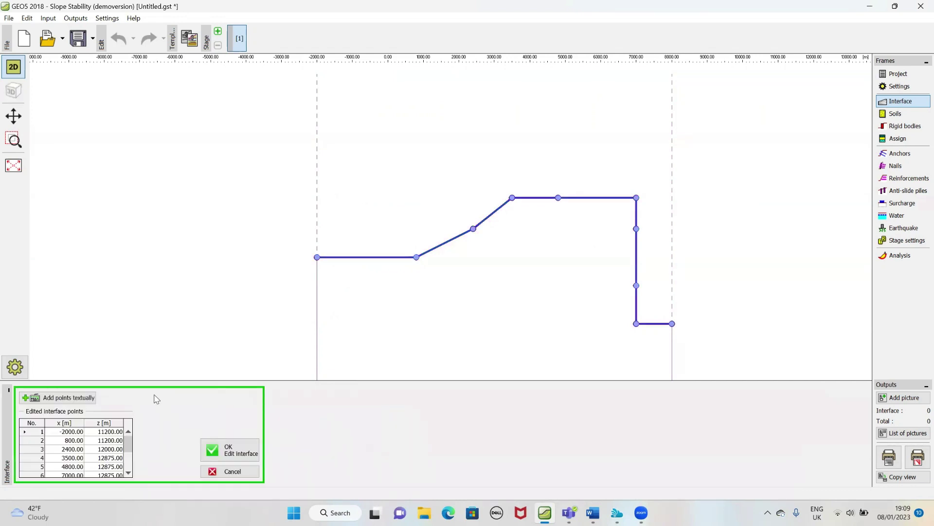
click(79, 432)
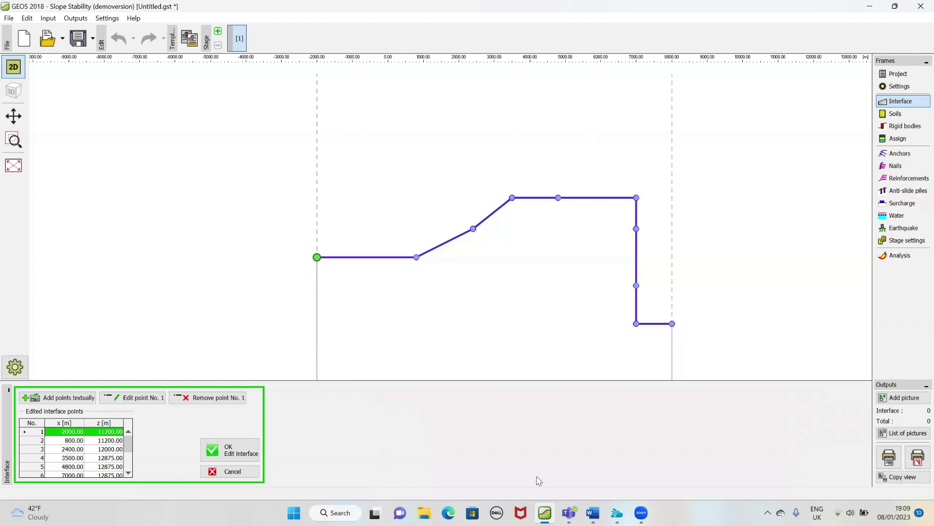
click(637, 198)
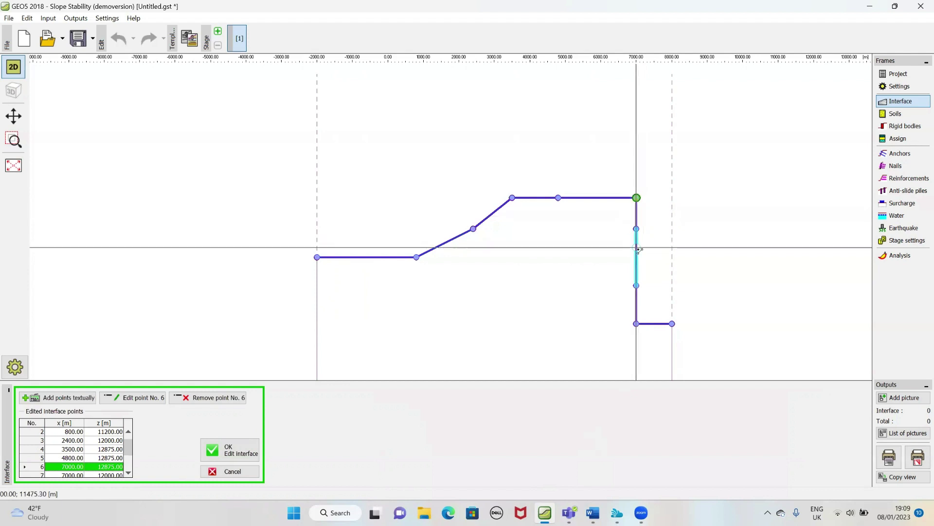
click(636, 228)
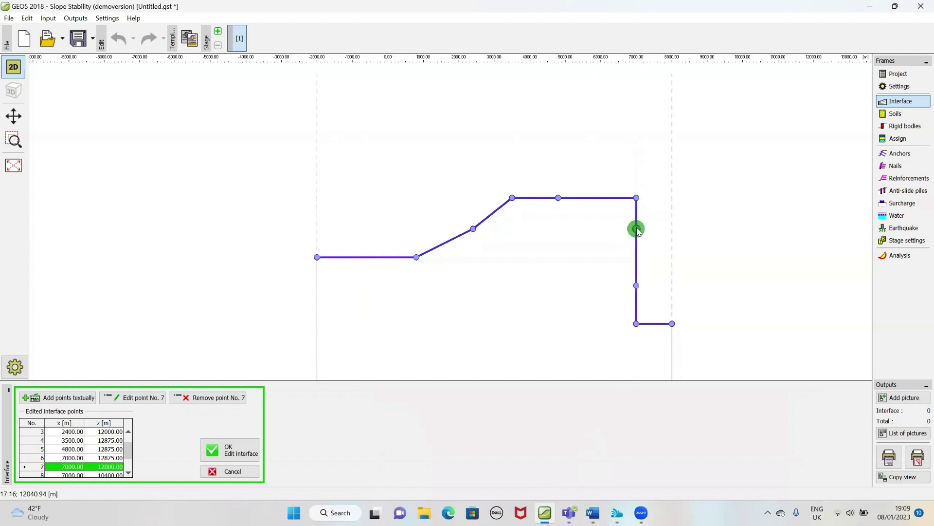
click(638, 287)
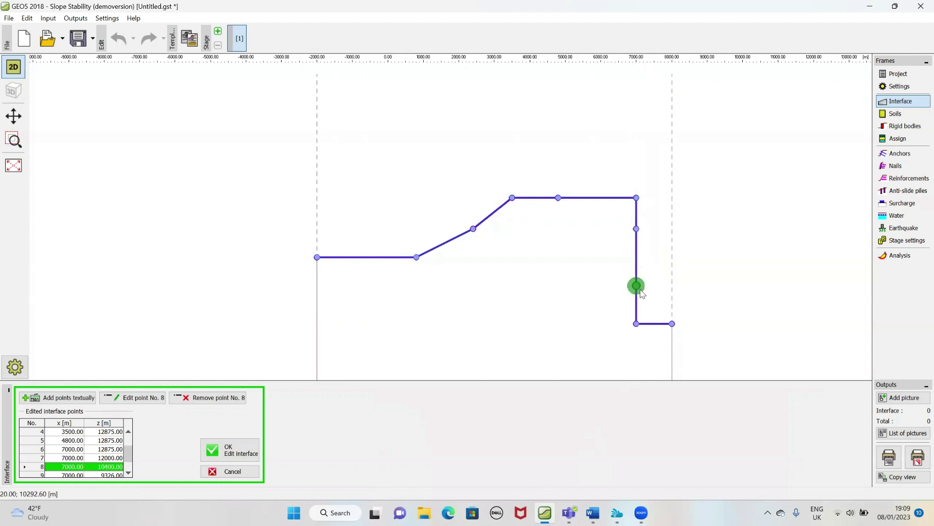
scroll(642, 292, down, 1)
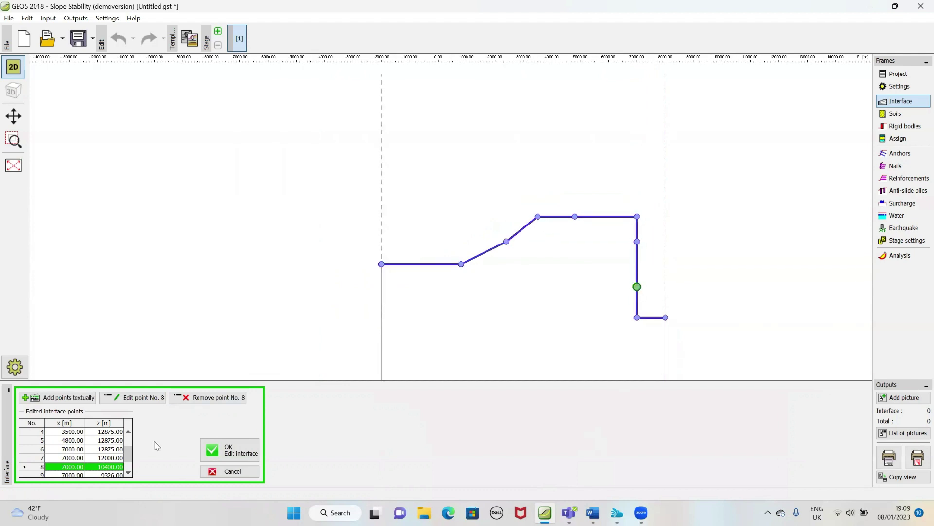
click(637, 317)
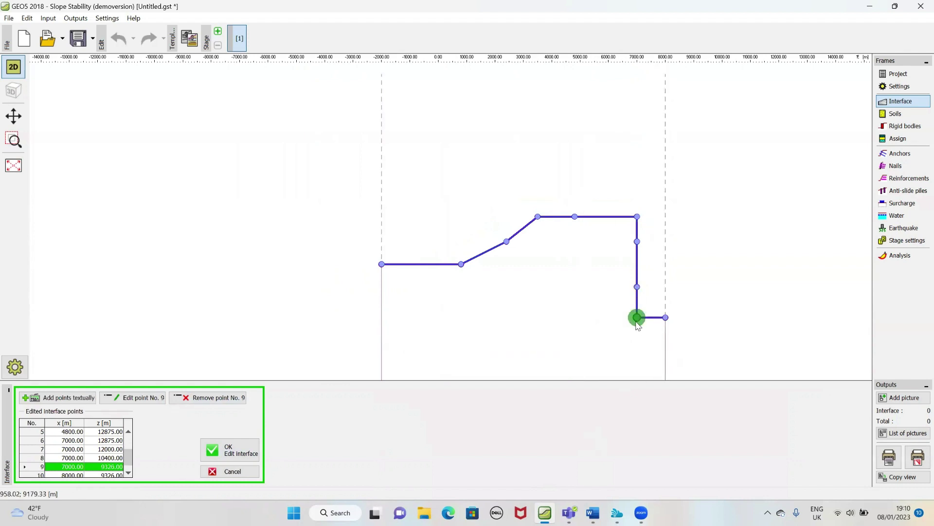
click(666, 318)
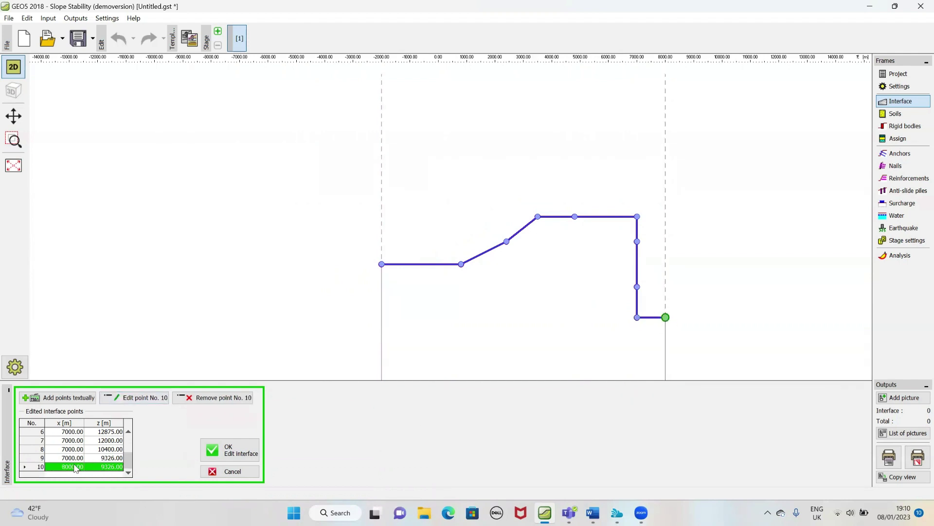
Step: Try to set the x coordinate of the interface's last point to -2000 m, then abandon the point edit
click(144, 397)
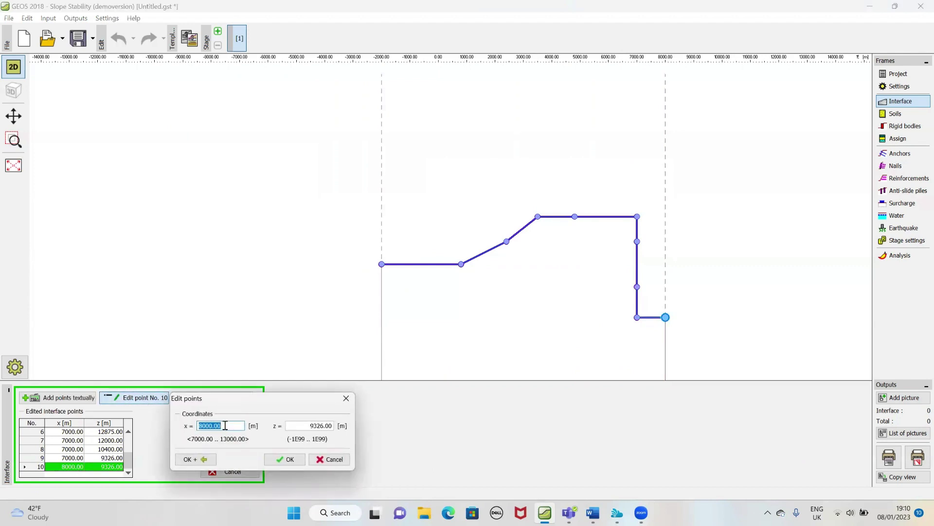
text(7)
click(286, 459)
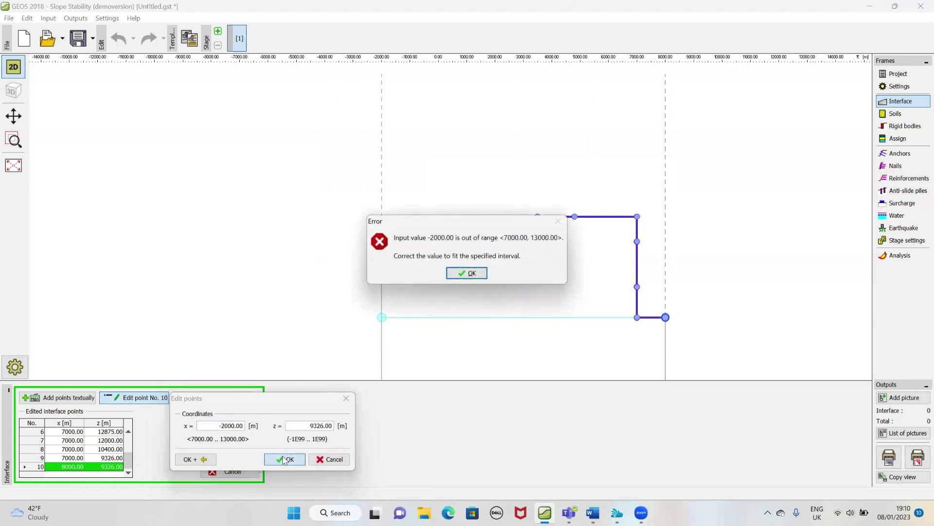
click(459, 274)
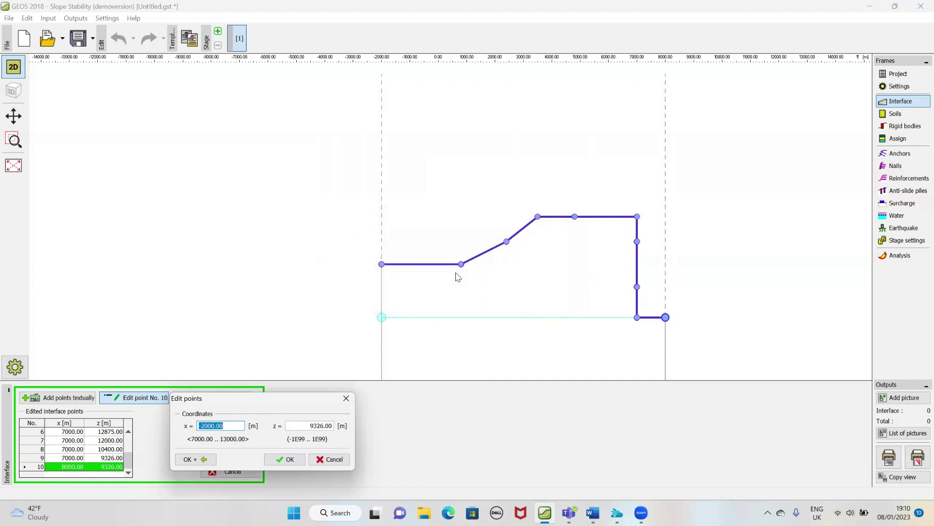
click(294, 459)
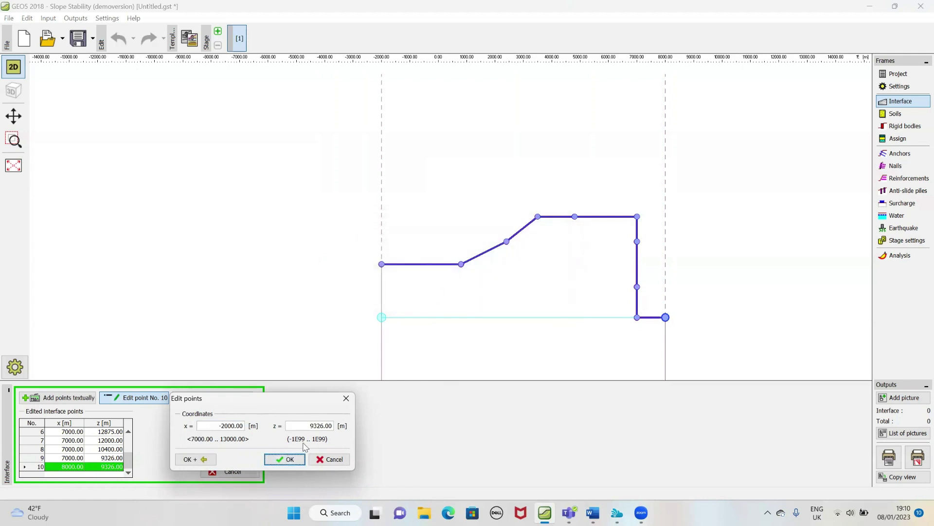
click(298, 459)
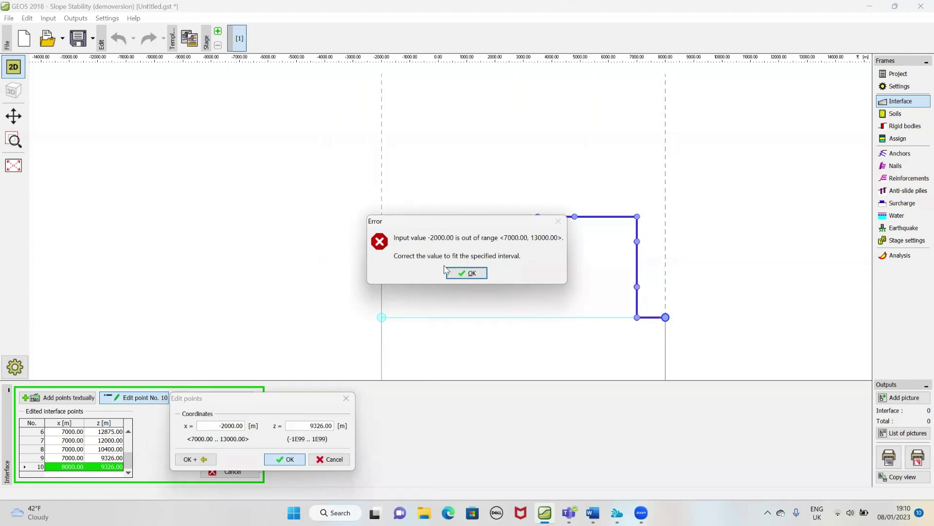
click(466, 273)
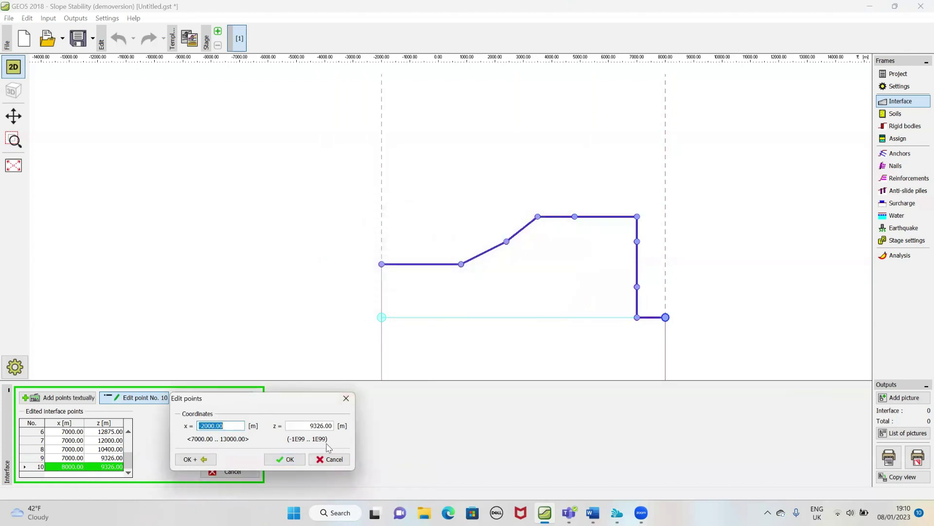
click(346, 398)
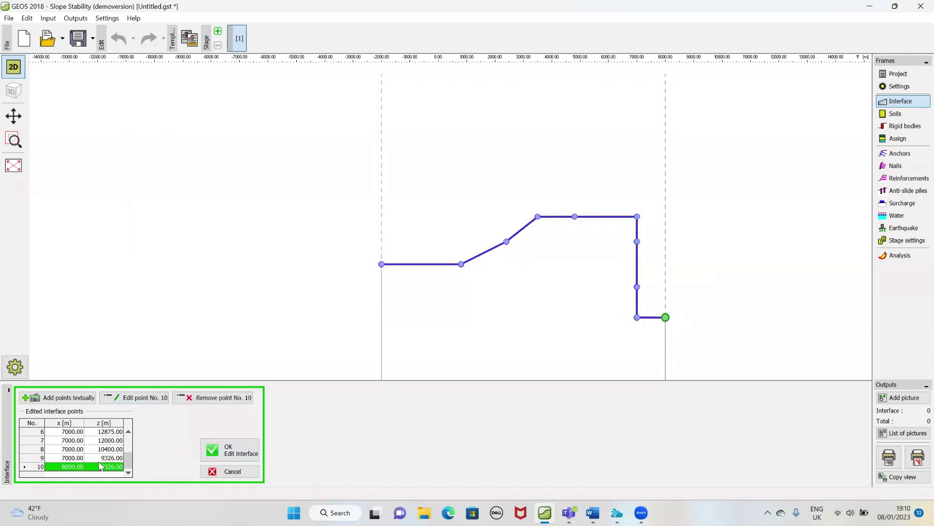
Step: Try to remove the terrain interface's last point at x = 8000 m and accept the edited interface
click(215, 398)
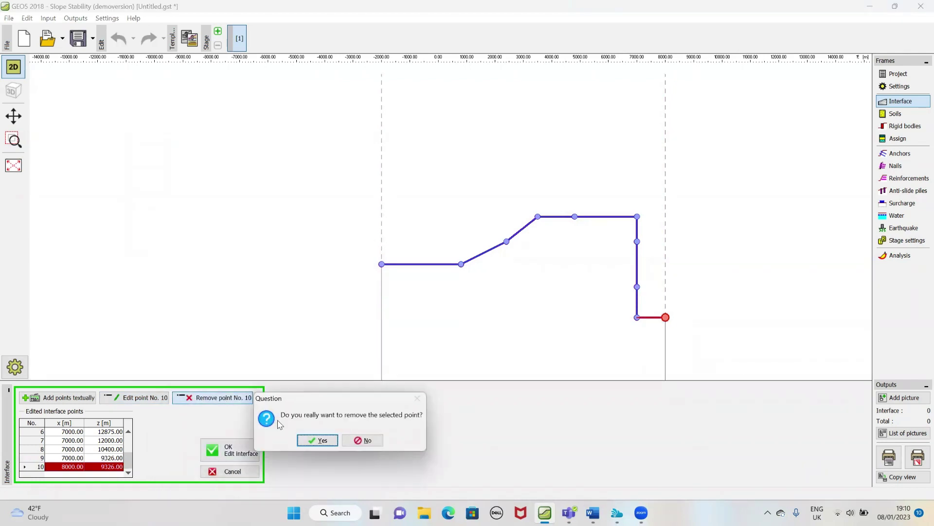
click(321, 440)
click(221, 450)
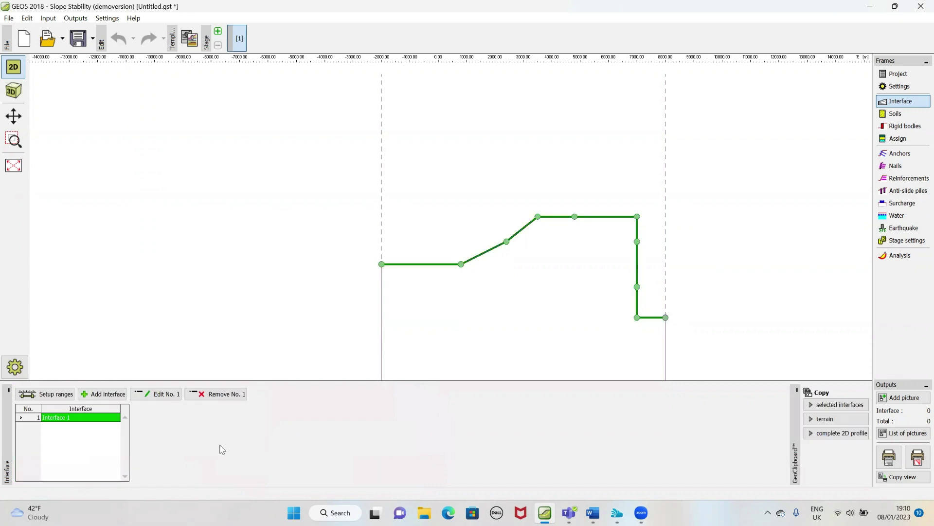
click(655, 340)
click(664, 317)
scroll(591, 284, up, 1)
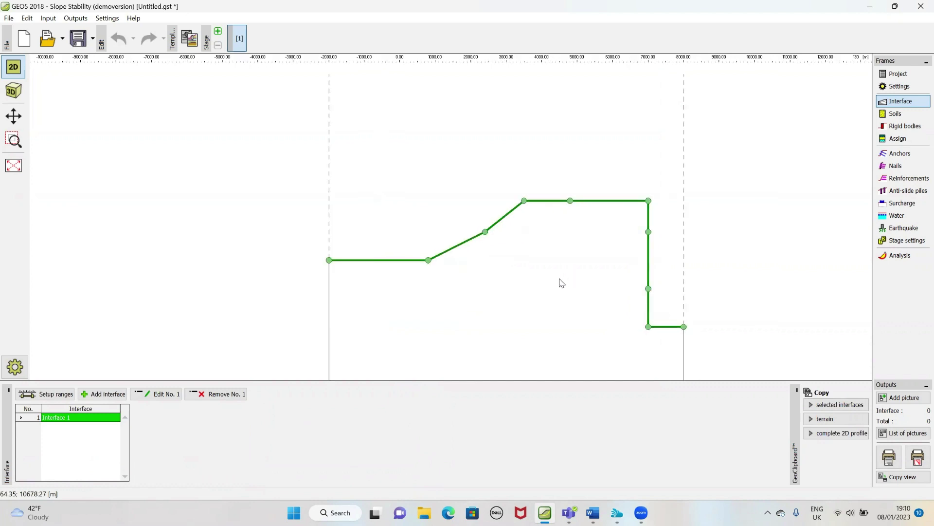
Step: Add a horizontal interface from the slope point (2400, 12000) to the terrain's vertical edge at (7000, 12000)
scroll(555, 286, down, 1)
click(101, 394)
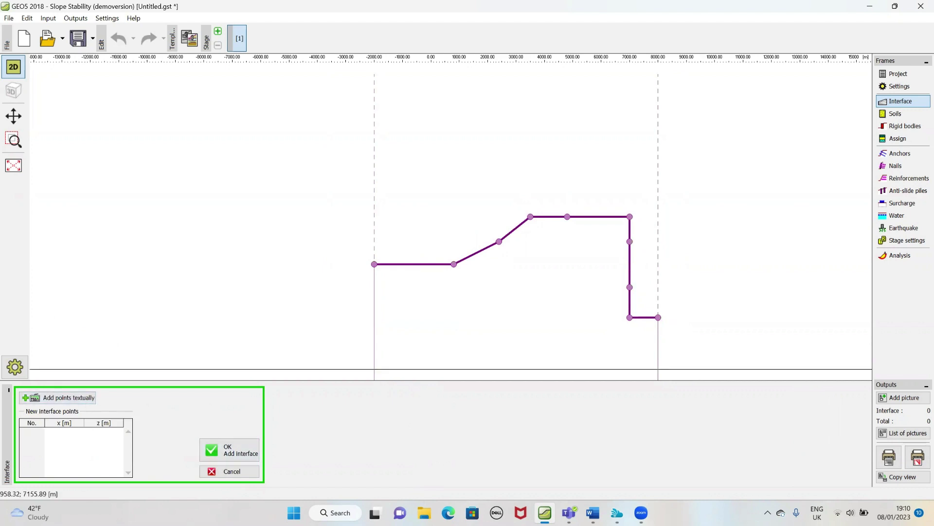
scroll(496, 236, up, 3)
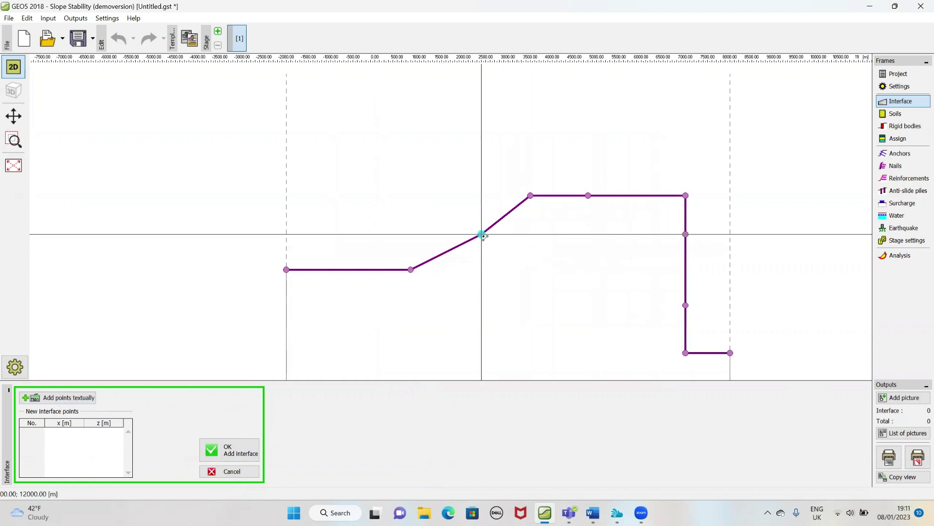
click(482, 235)
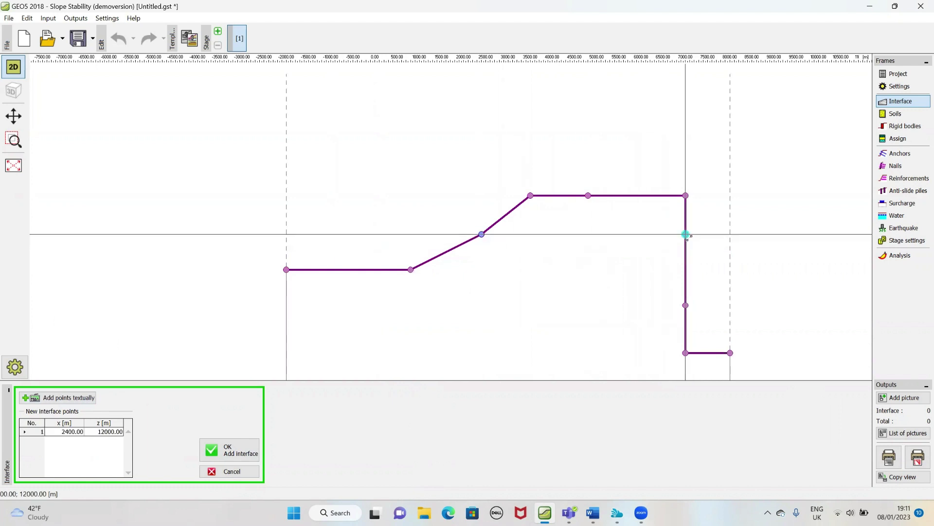
click(686, 234)
click(227, 449)
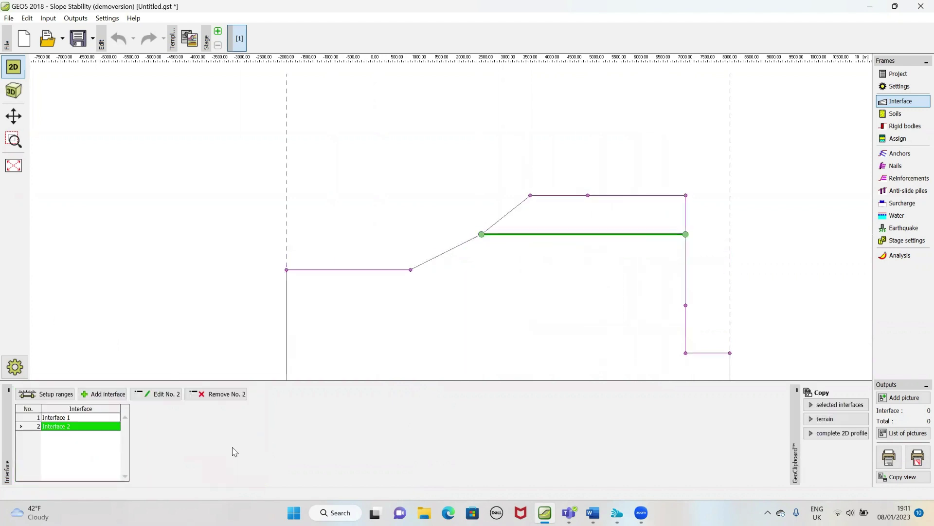
Step: Add a lower interface through (7000, 10400), about (1964, 10116) and about (-2000, 10157), and check each interface by selecting it
click(107, 395)
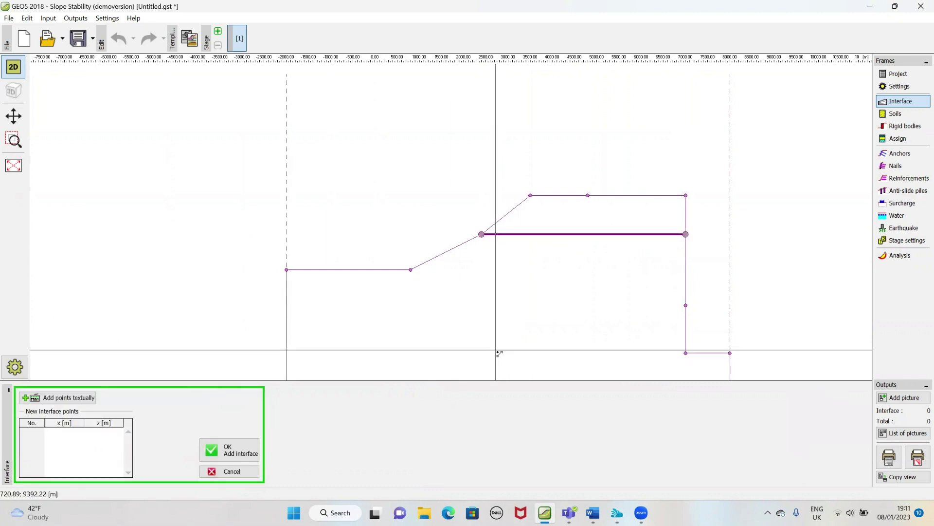
click(686, 305)
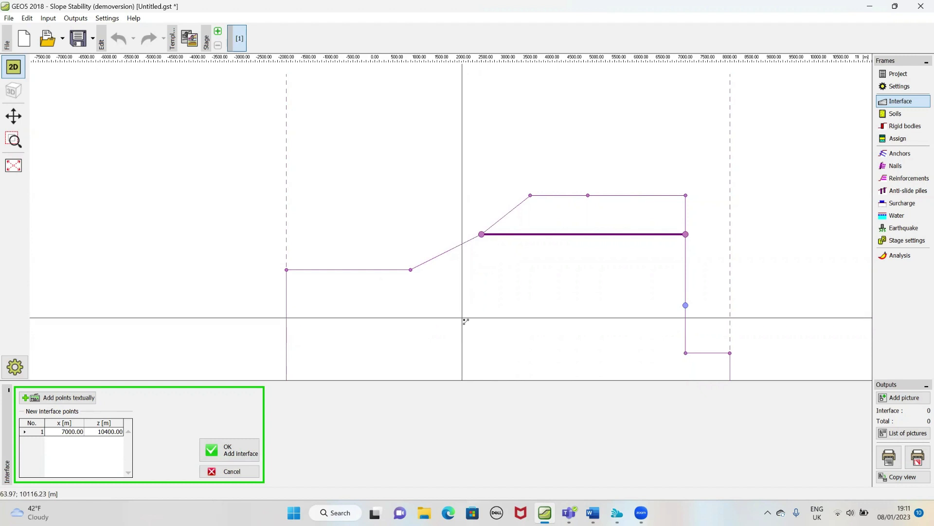
click(463, 318)
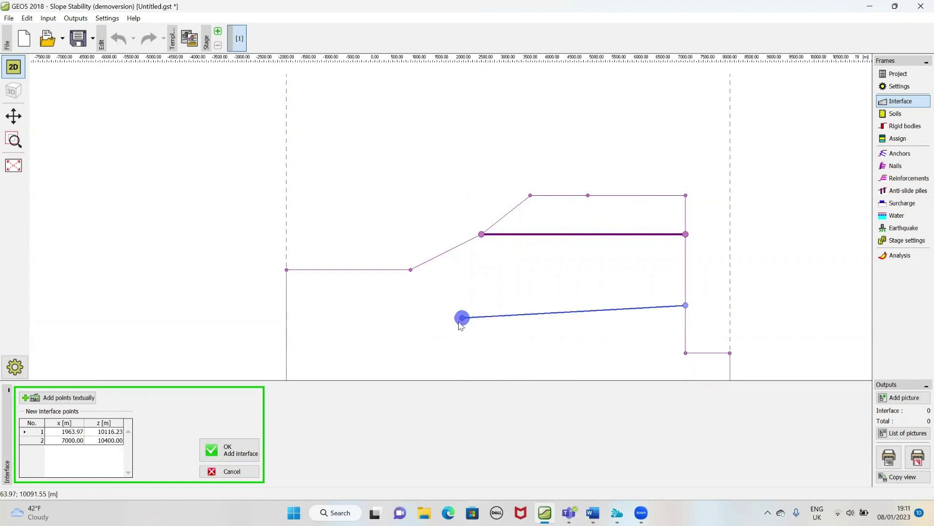
click(287, 316)
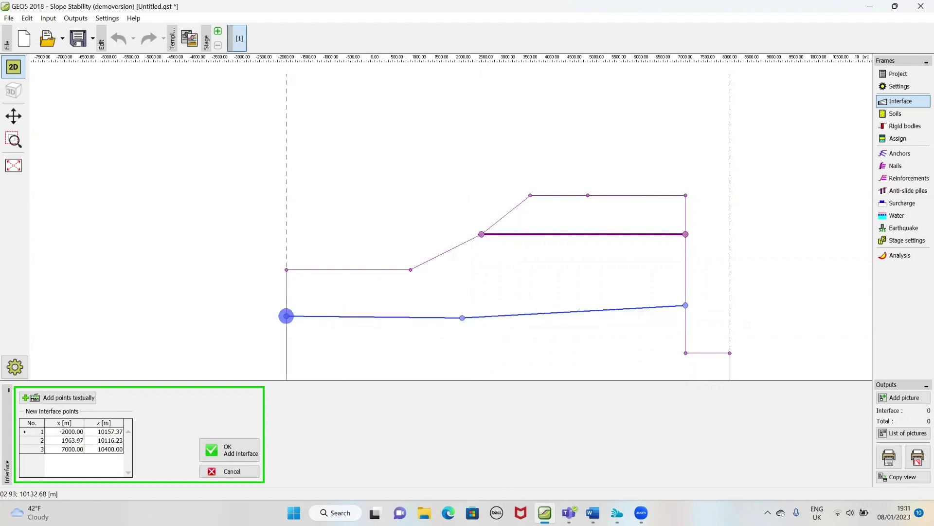
click(250, 452)
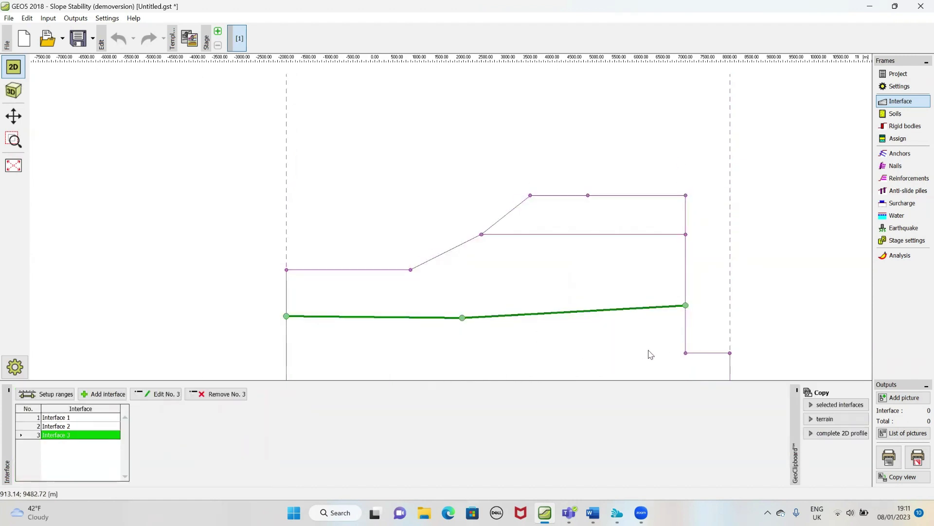
click(709, 354)
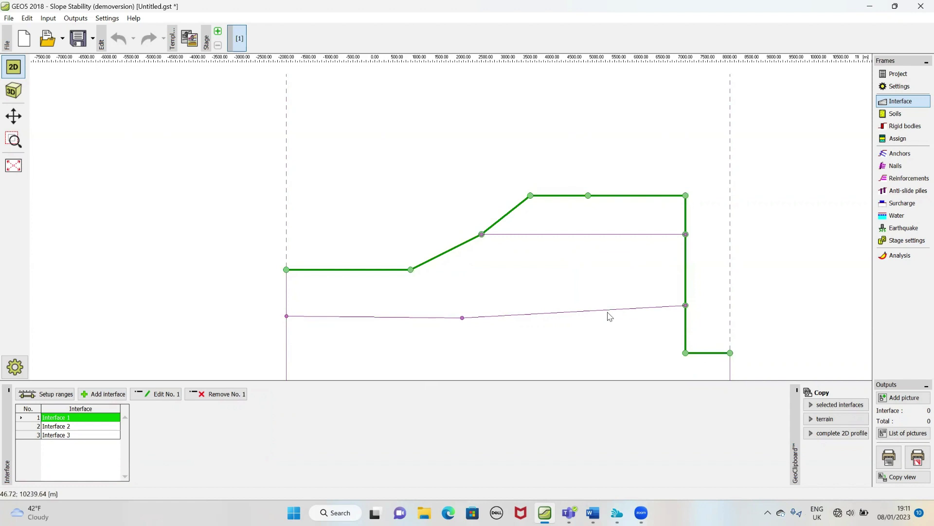
click(607, 309)
click(587, 236)
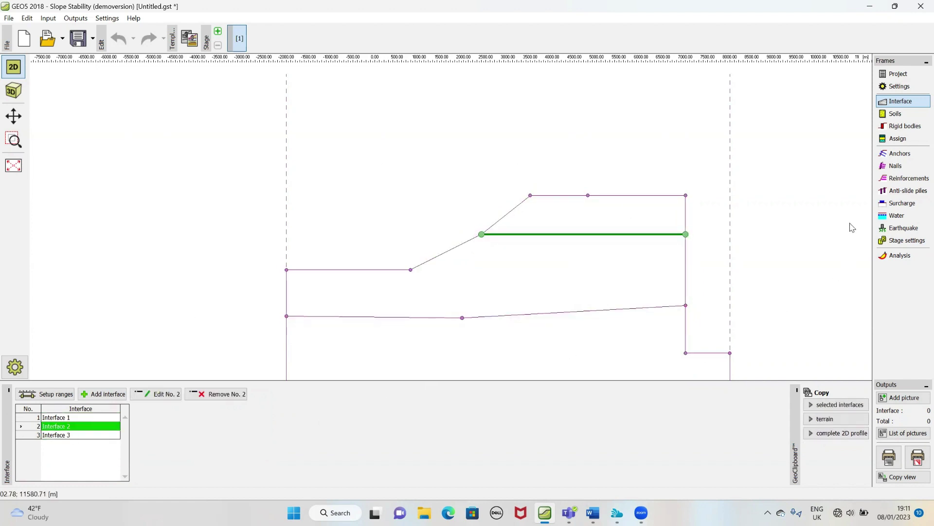
Step: Start a new soil named soil 1 and consult the coursework document in Word for its parameters
click(895, 113)
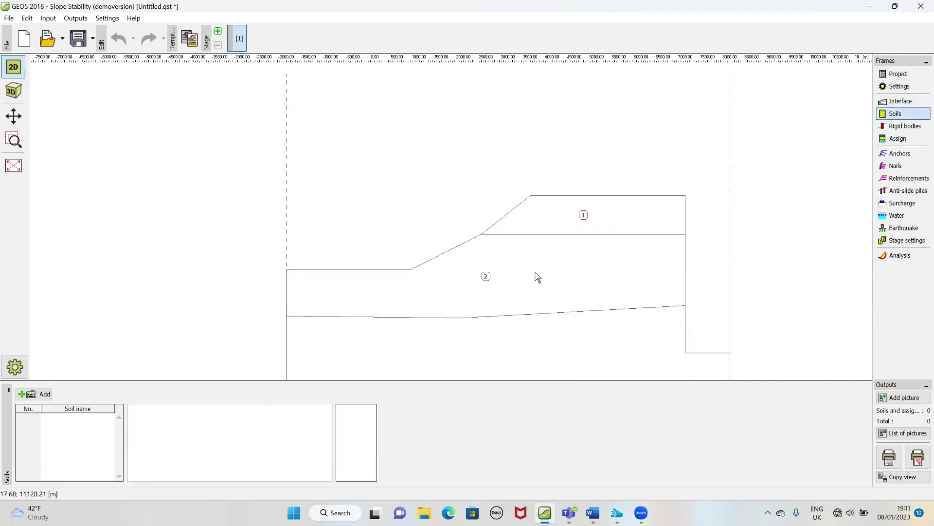
click(37, 393)
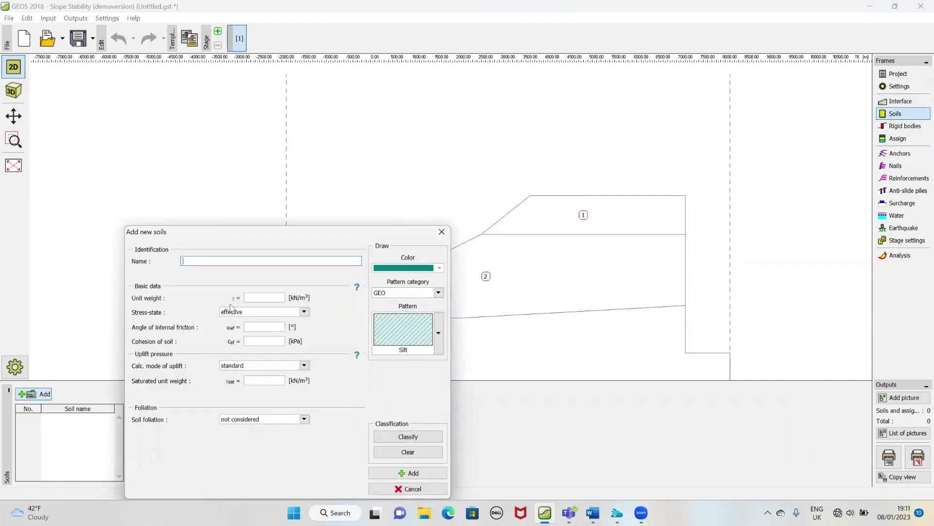
text(soil 1)
click(594, 512)
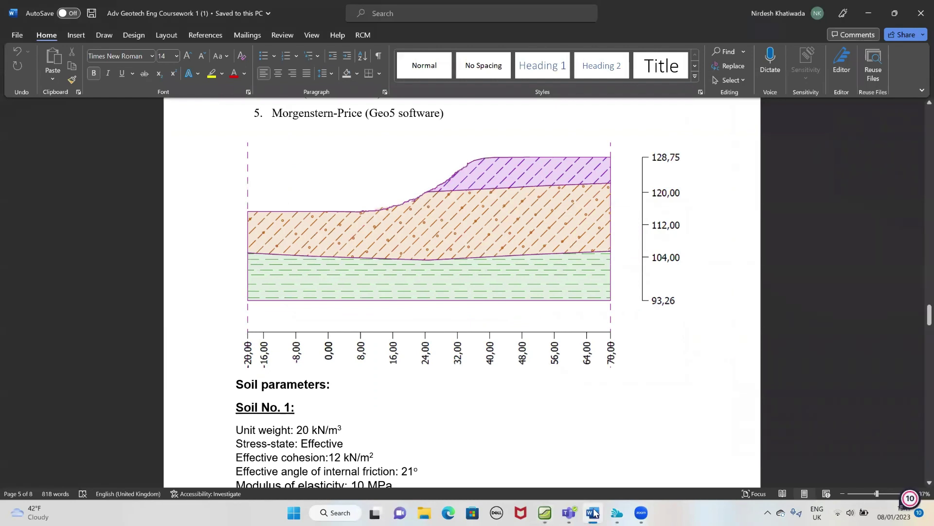
click(593, 513)
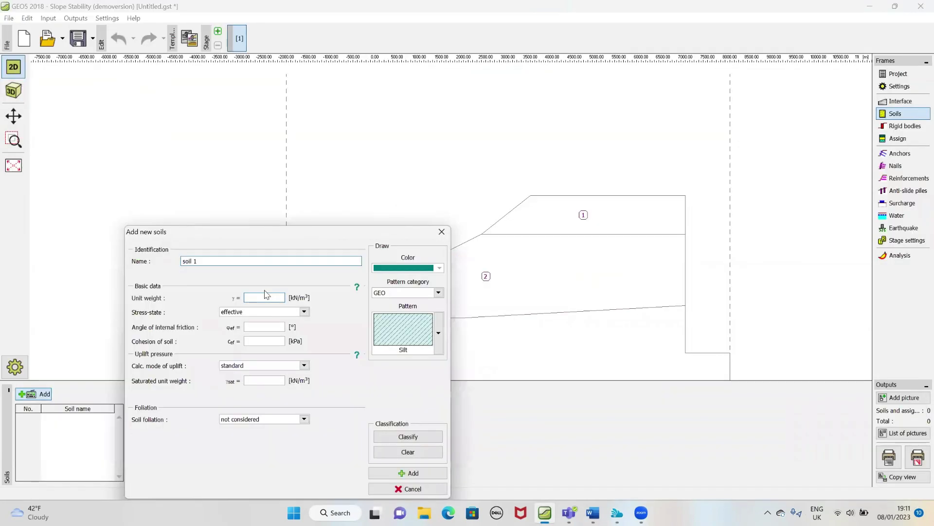
Step: Give soil 1 a unit weight of 20 kN/m³, an internal friction angle of 21° and a cohesion of 12 kPa, and add it
click(265, 295)
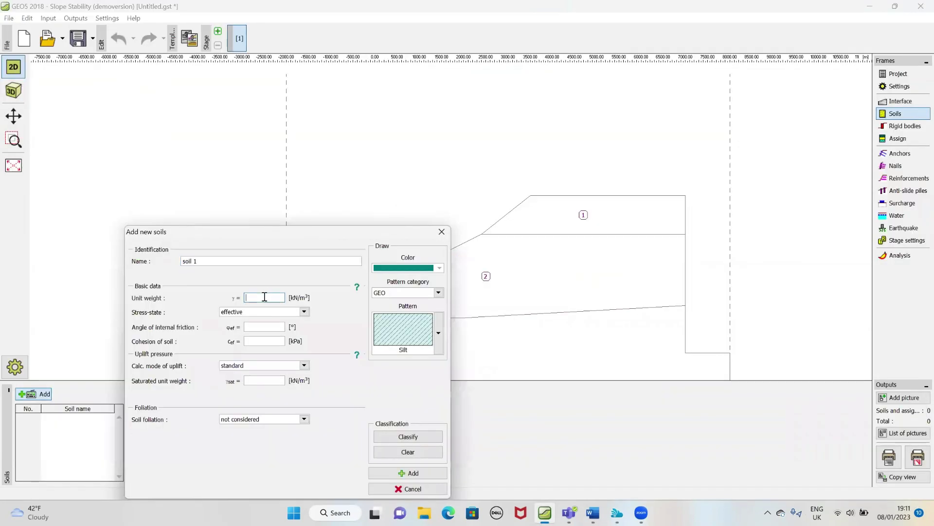
text(20)
key(Tab)
key(Tab)
text(21)
key(Tab)
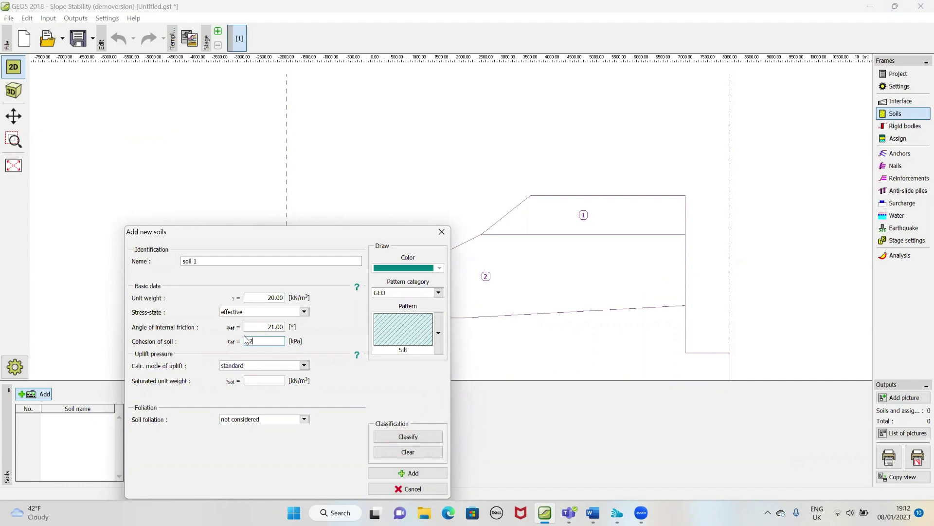
click(603, 512)
key(alt+Tab)
click(436, 269)
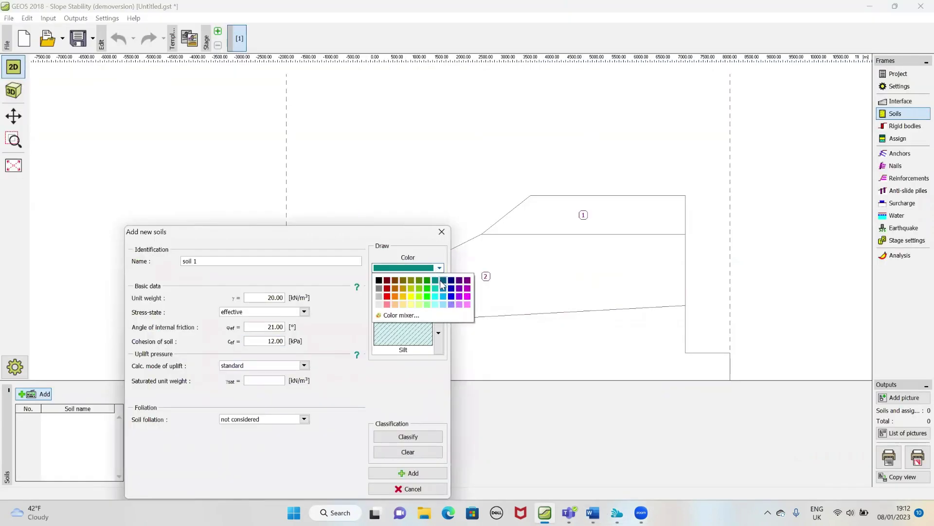
click(442, 284)
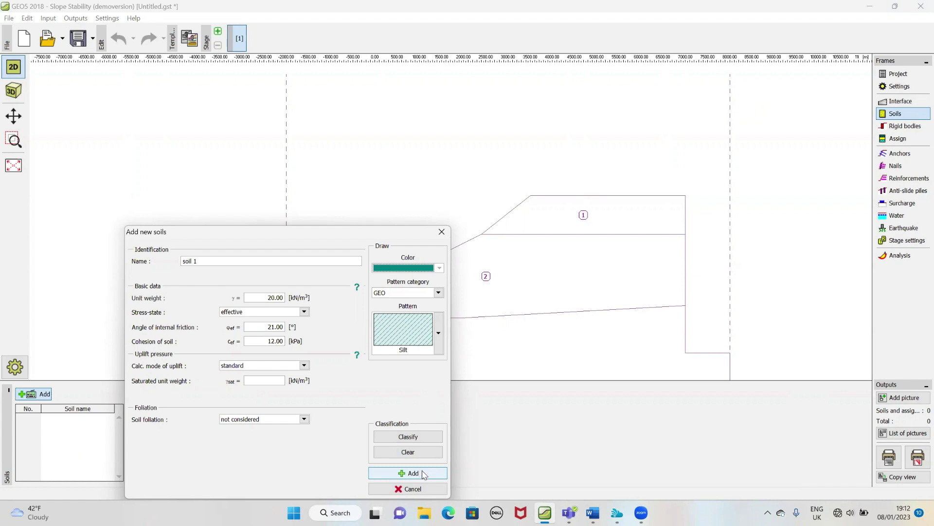
click(424, 474)
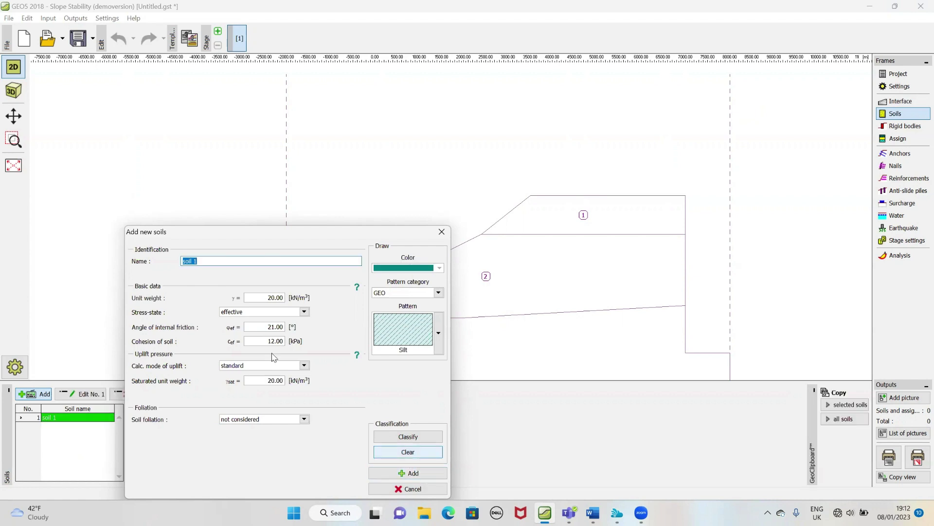
Step: Add a second soil named soil 2 with a unit weight of 18 kN/m³ and an internal friction angle of 26.5°
click(207, 261)
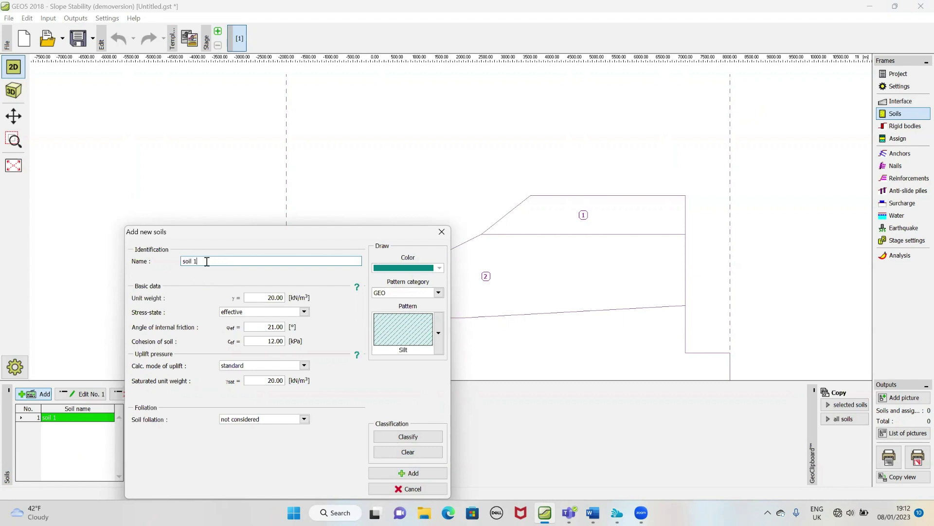
key(BackSpace)
key(Tab)
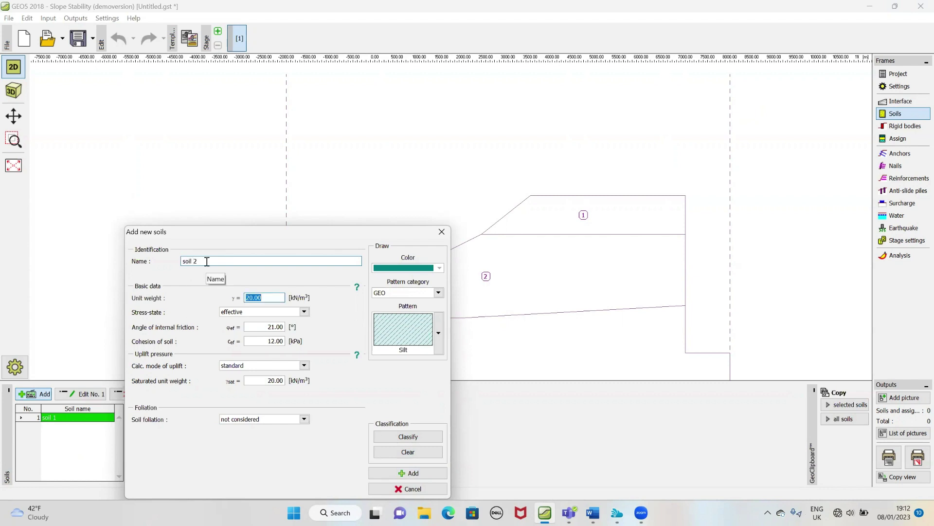
text(18)
key(Tab)
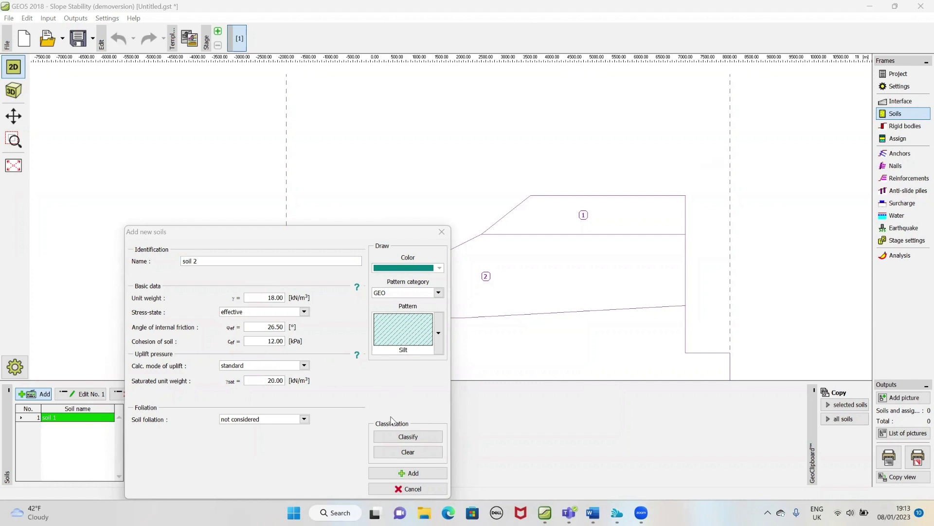
click(397, 472)
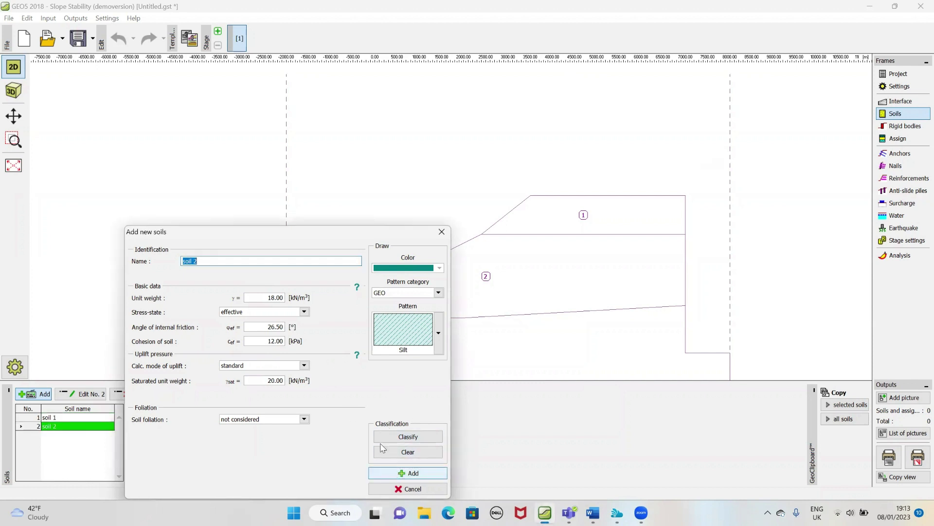
Step: Add a third soil named soil 3 with unit weight 19 kN/m³, internal friction angle 35° and cohesion 0 kPa, and finish adding soils
click(287, 263)
key(BackSpace)
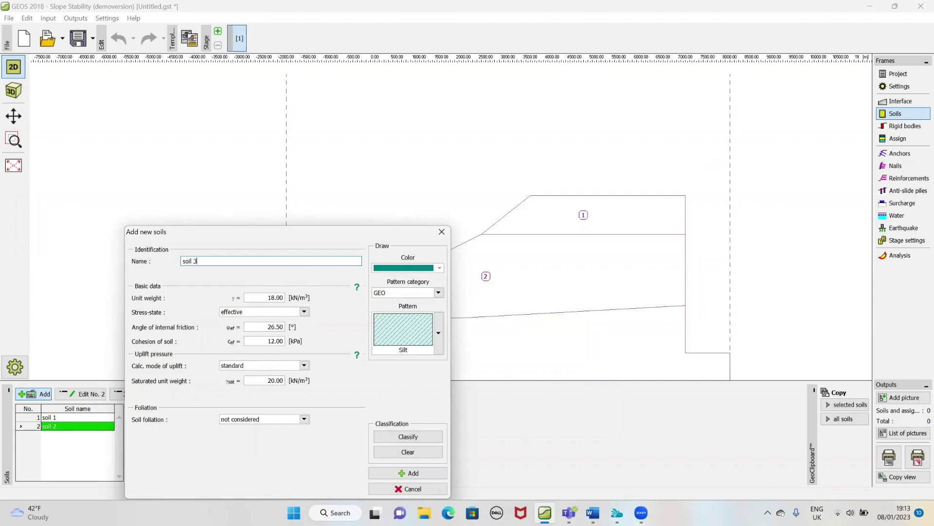
text(3)
key(Tab)
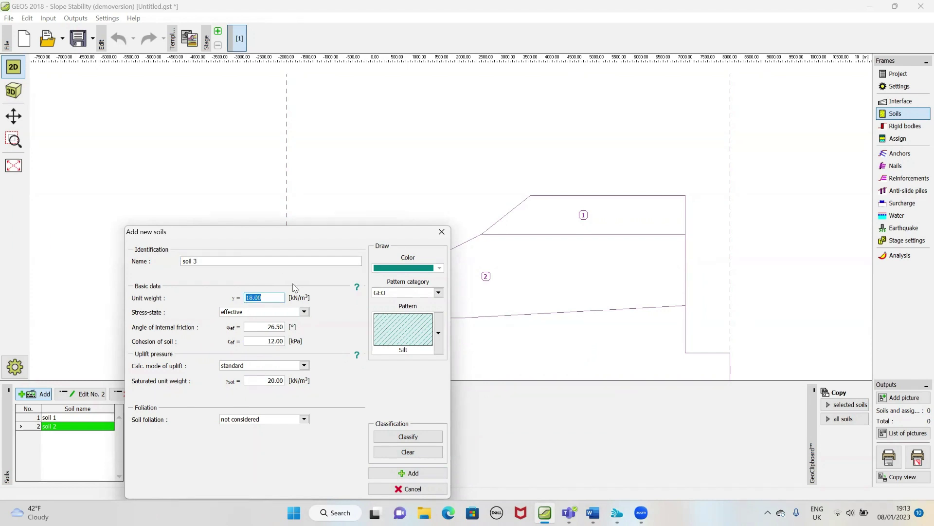
text(19)
key(Tab)
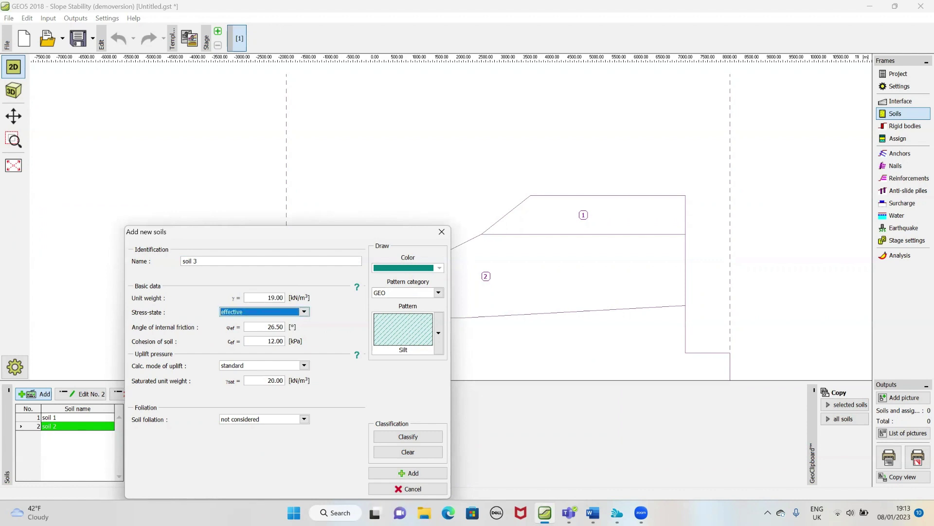
key(Tab)
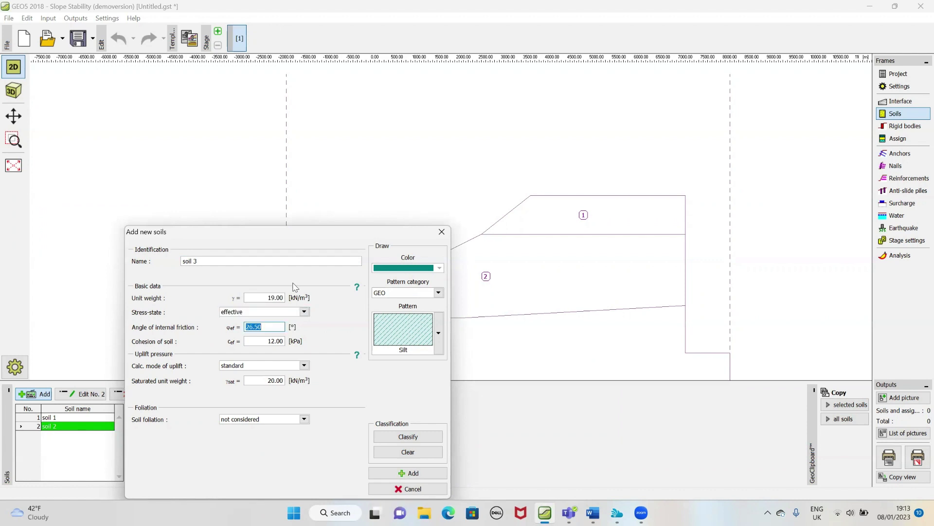
text(35)
key(Tab)
text(0)
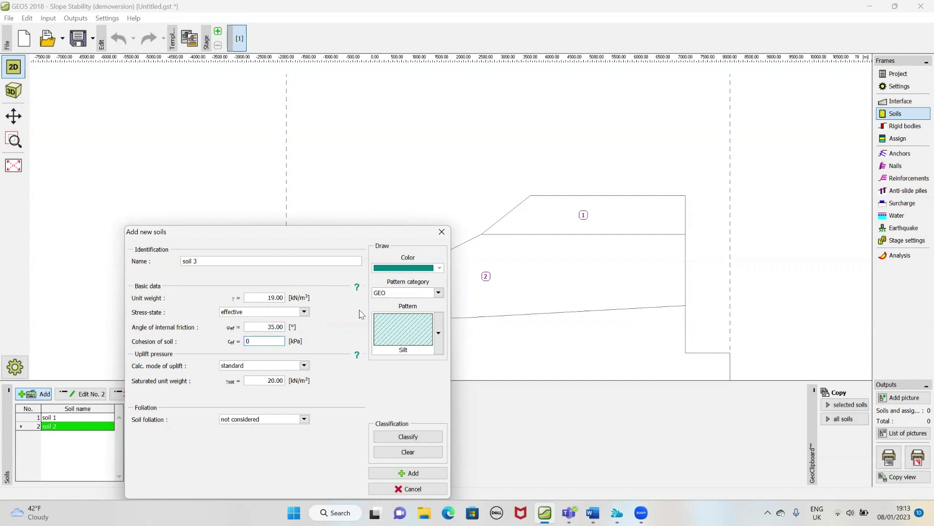
click(412, 473)
click(442, 232)
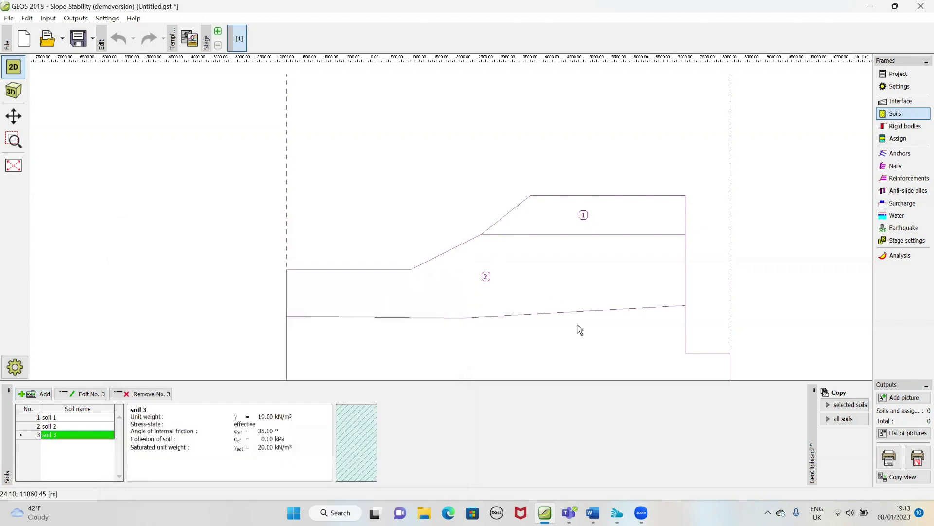
Step: Switch to the coursework document in Word, review the parameters of Soil No. 2, and return to the slope model
click(593, 513)
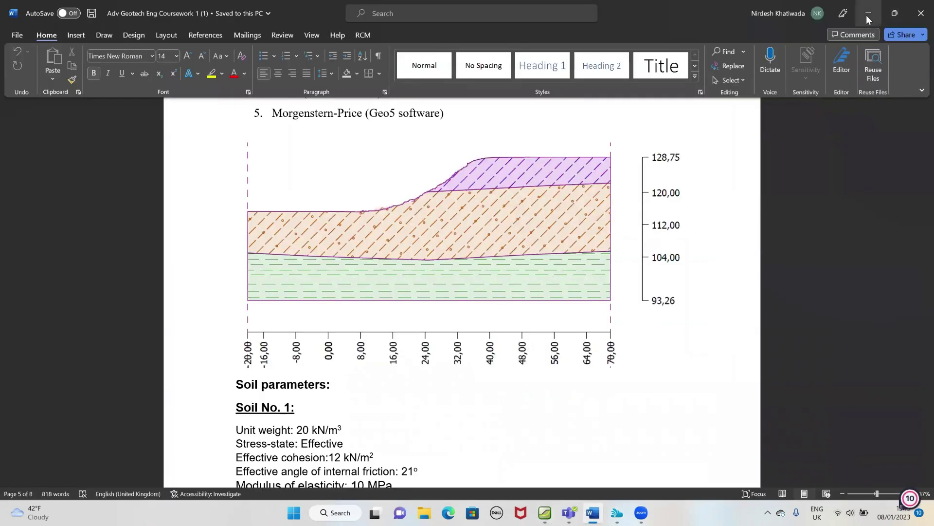
scroll(714, 205, down, 2)
scroll(397, 342, down, 3)
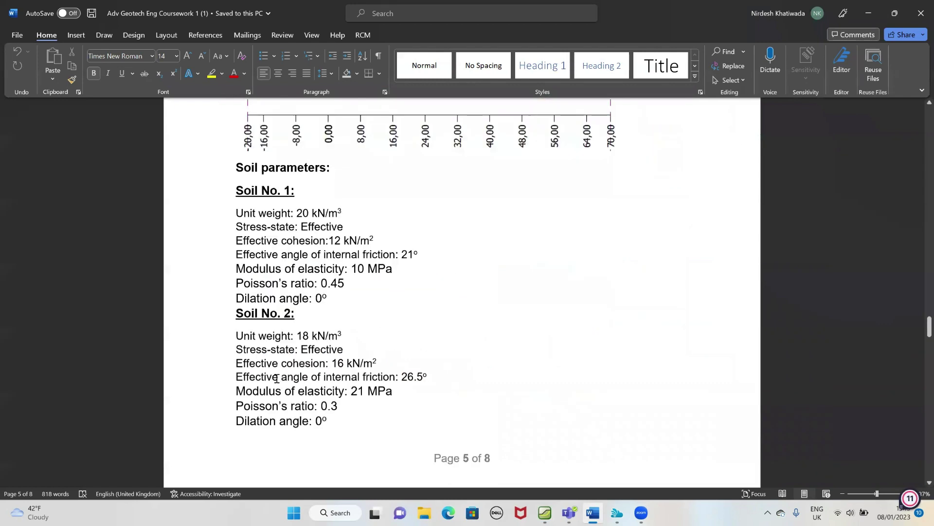
drag(332, 364, 239, 424)
double_click(404, 378)
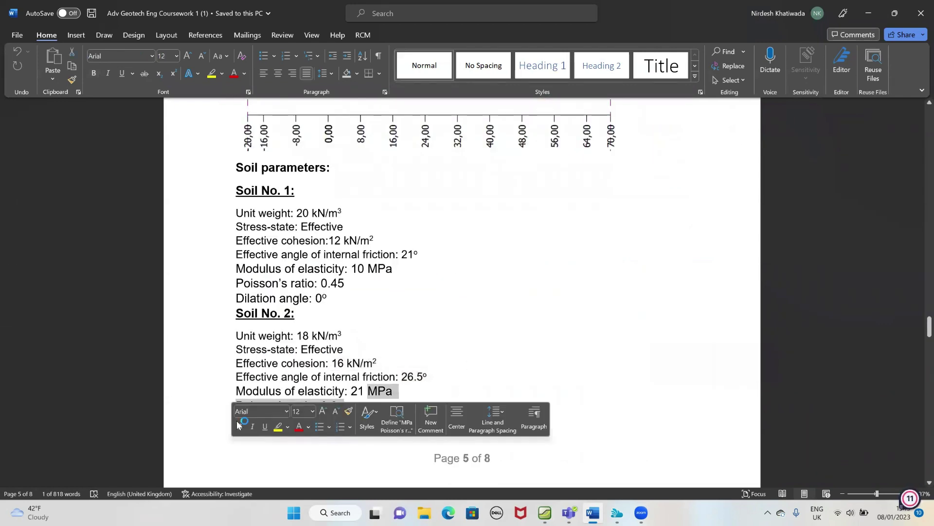
click(292, 363)
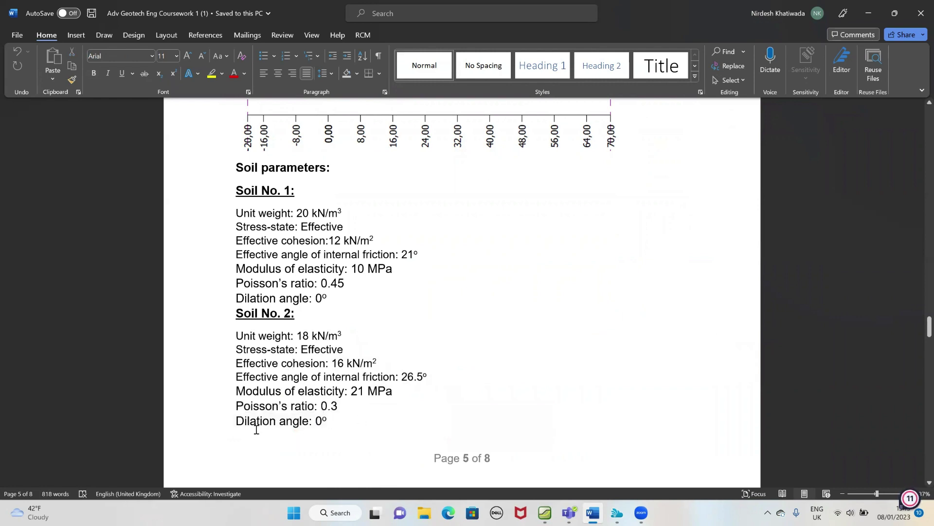
click(869, 13)
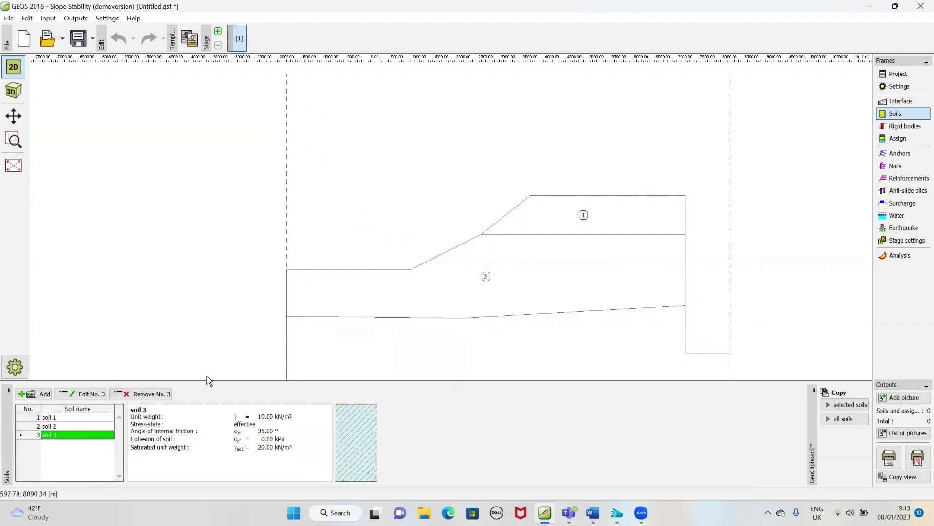
Step: Change the drawing colour of soil 2 to yellow and continue to the next soil's parameters
click(78, 429)
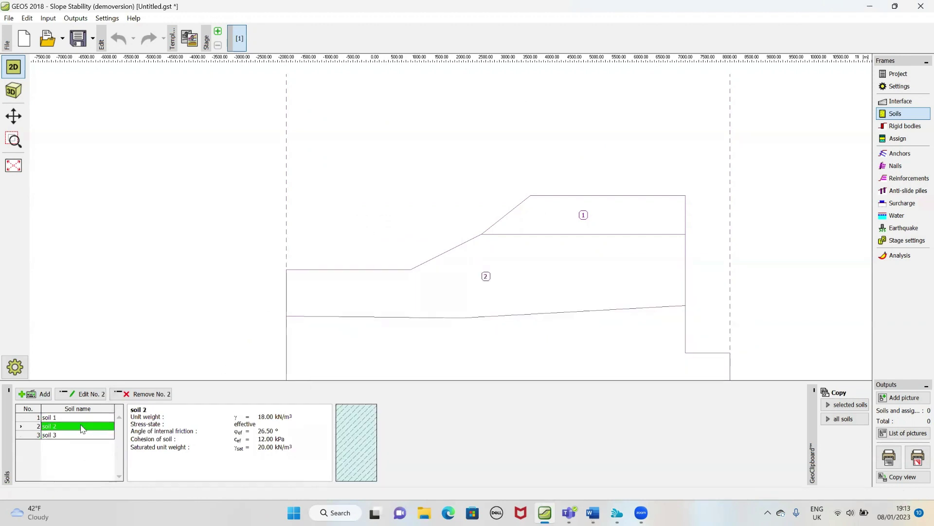
click(83, 394)
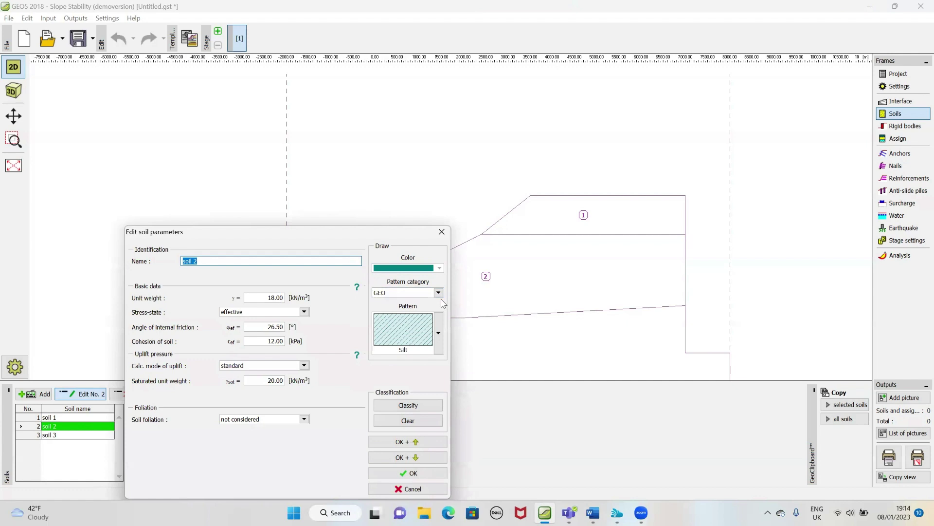
click(430, 267)
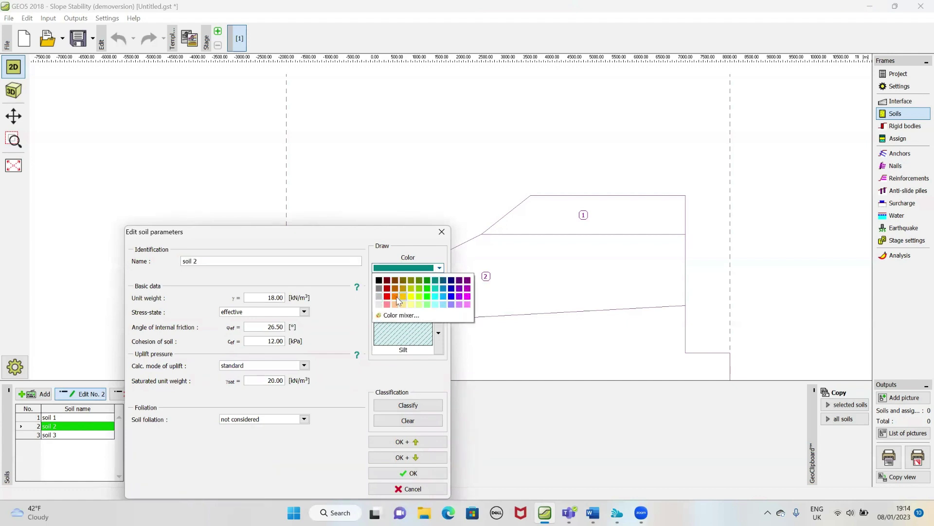
click(411, 296)
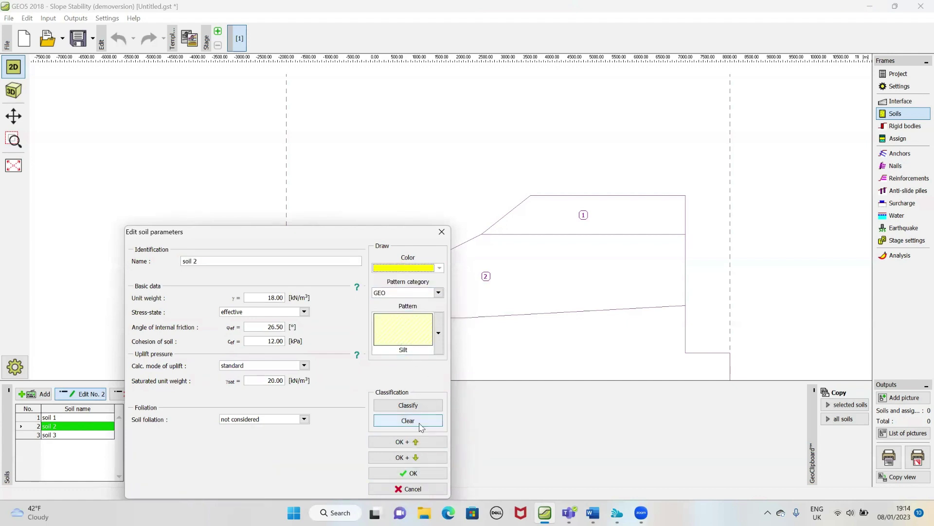
click(418, 457)
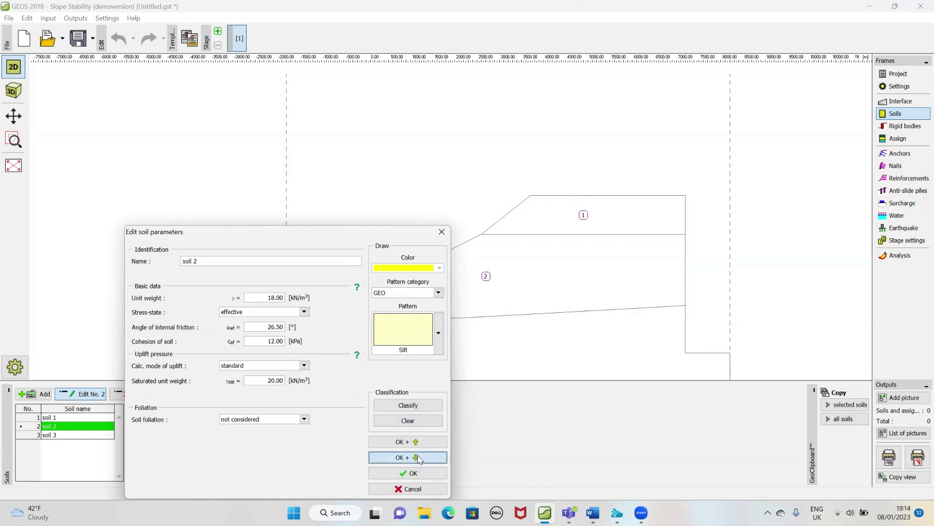
Step: Change the drawing colour of soil 3 to red and finish editing the soils
click(440, 268)
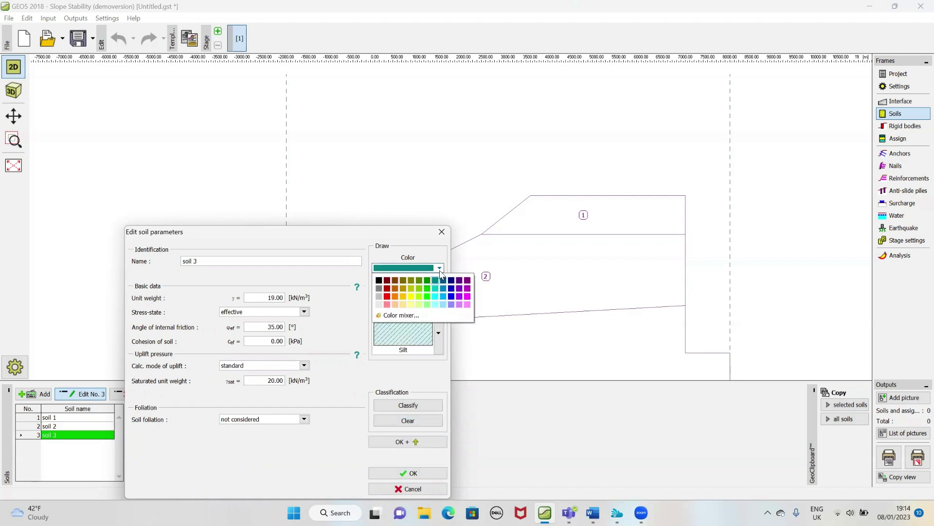
click(389, 302)
click(412, 473)
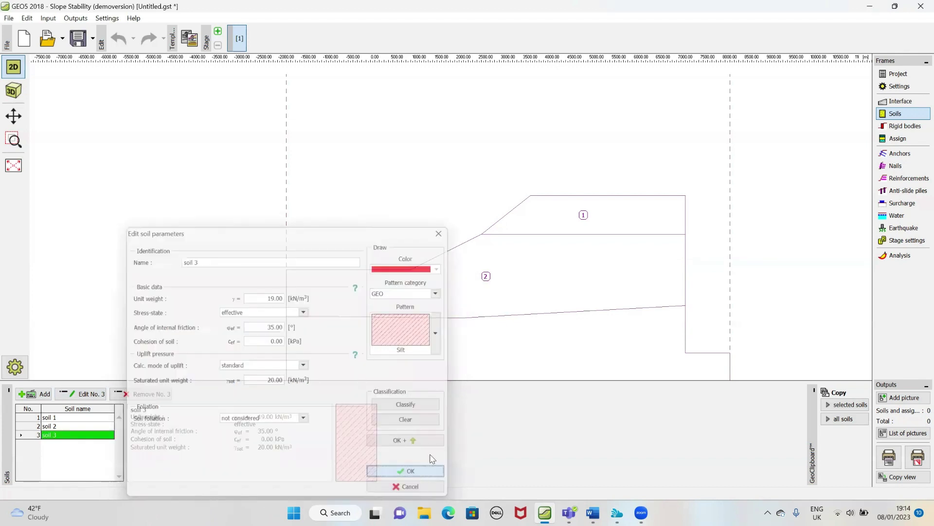
Step: Assign soil 1 to the uppermost region of the slope and soil 2 to the middle region
click(894, 128)
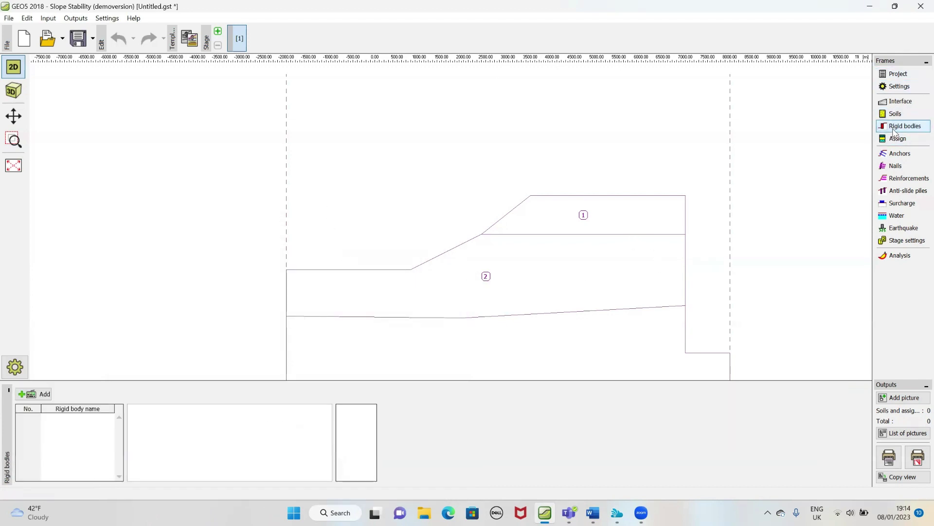
click(898, 138)
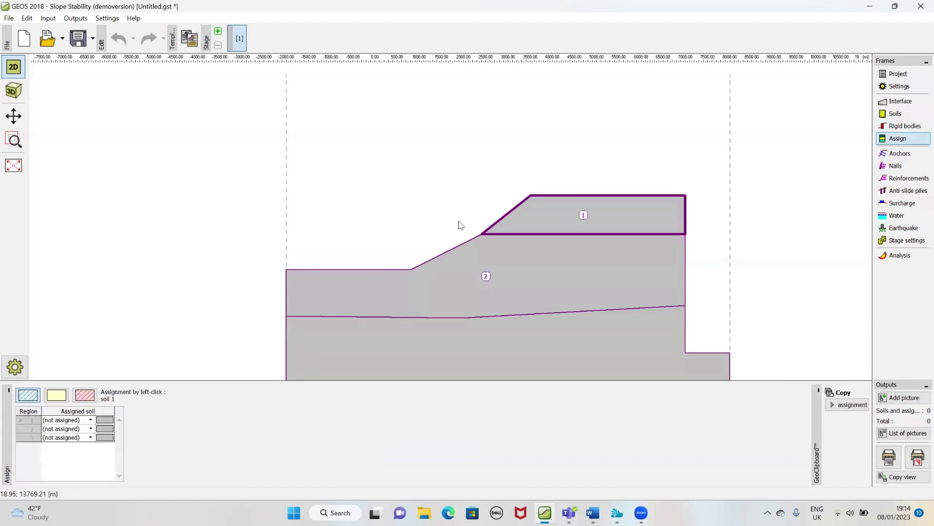
click(630, 209)
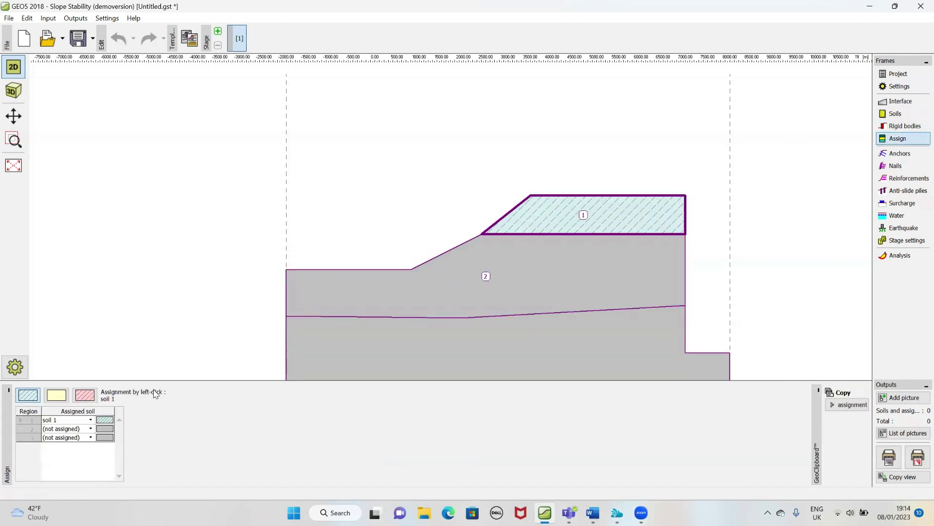
click(489, 279)
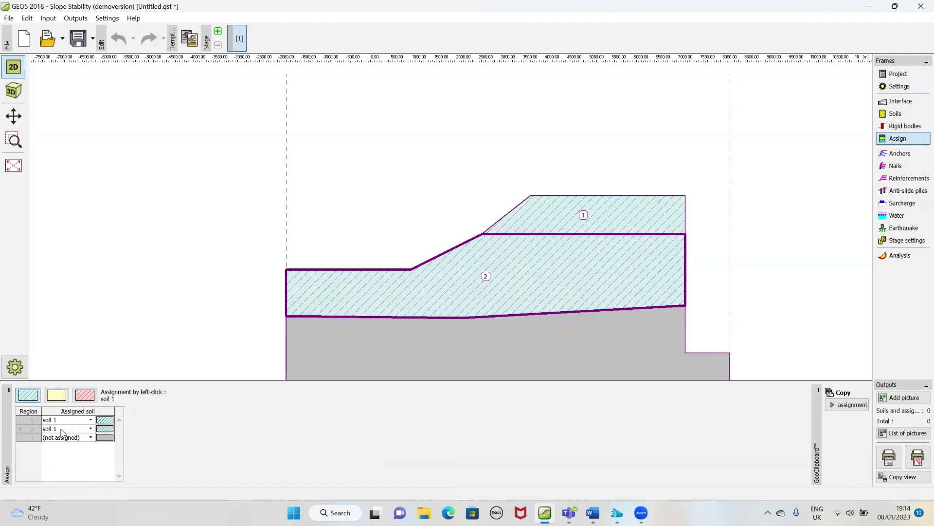
click(89, 428)
click(65, 451)
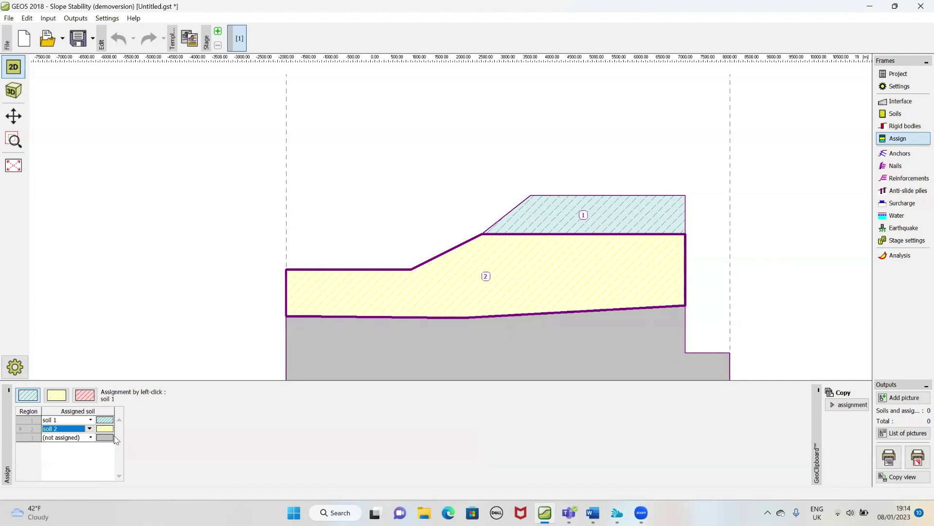
Step: Assign soil 3 to the lowest region of the slope
click(397, 349)
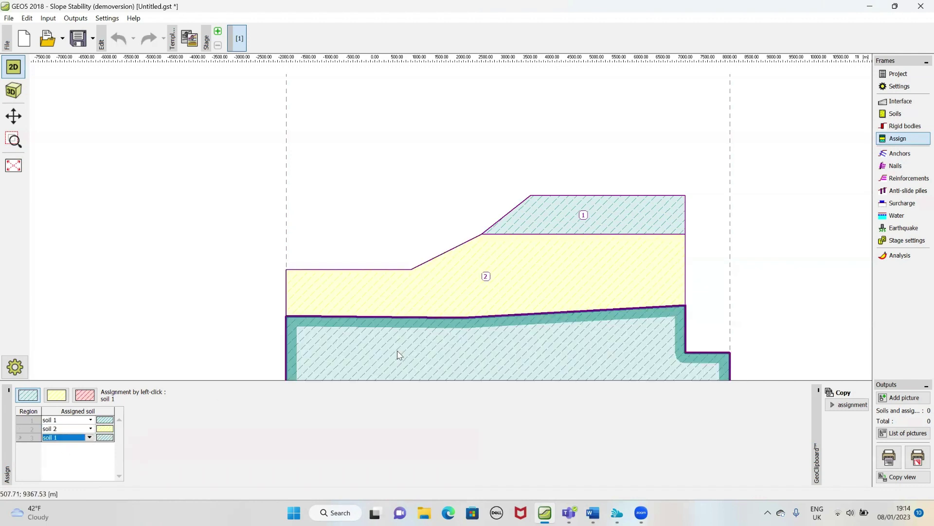
click(74, 438)
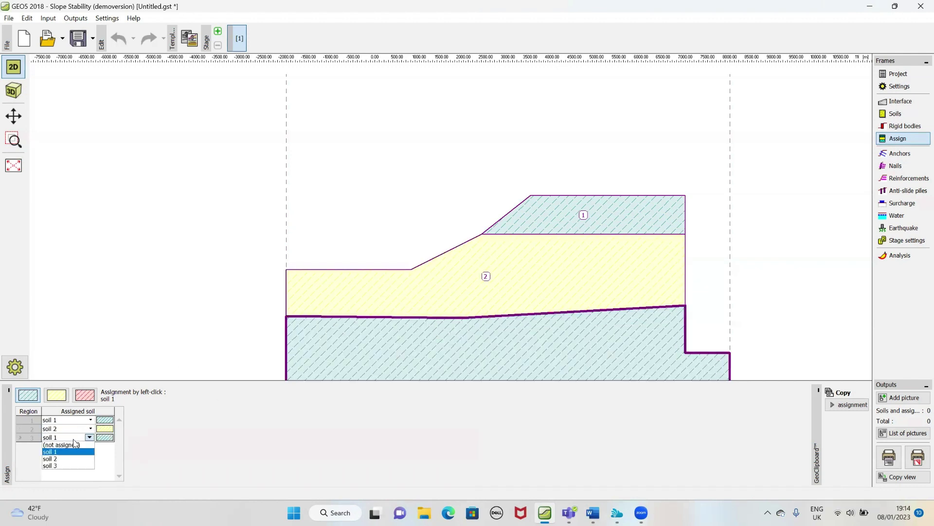
click(63, 466)
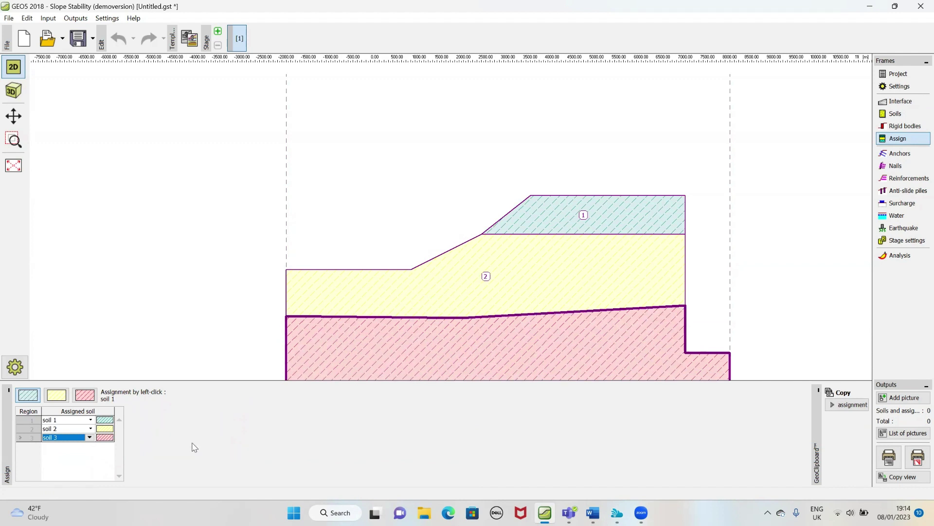
Step: Examine the assigned soil regions of the whole slope and look through the anchor, nail, reinforcement, anti-slide pile and surcharge inputs
scroll(592, 215, down, 1)
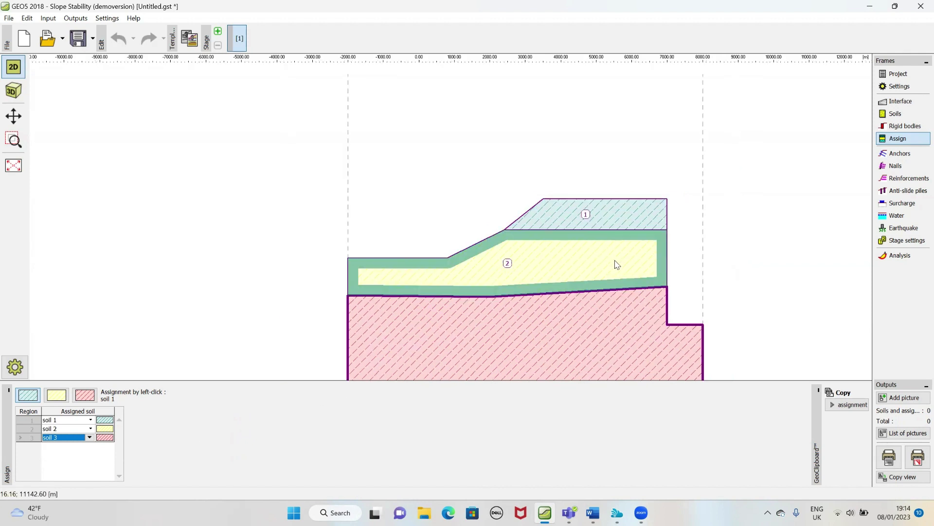
scroll(615, 264, down, 3)
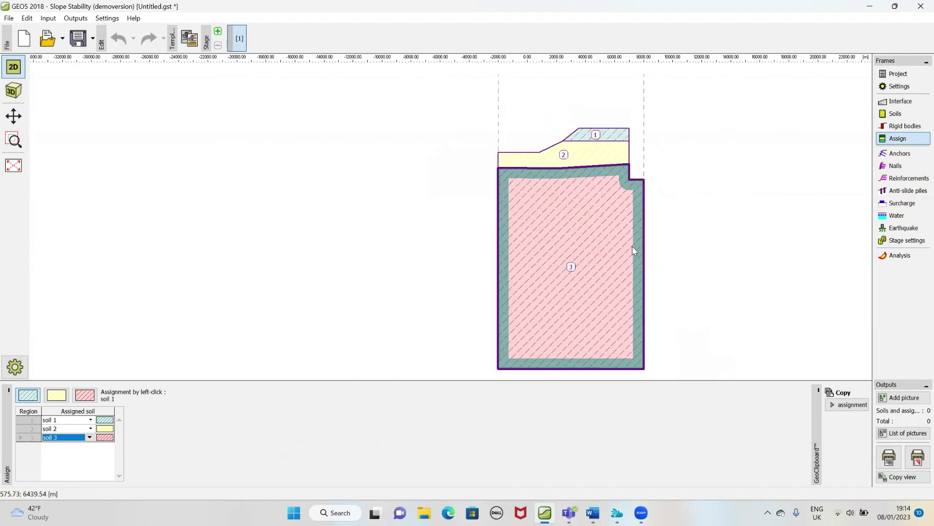
scroll(632, 249, up, 4)
scroll(652, 312, up, 4)
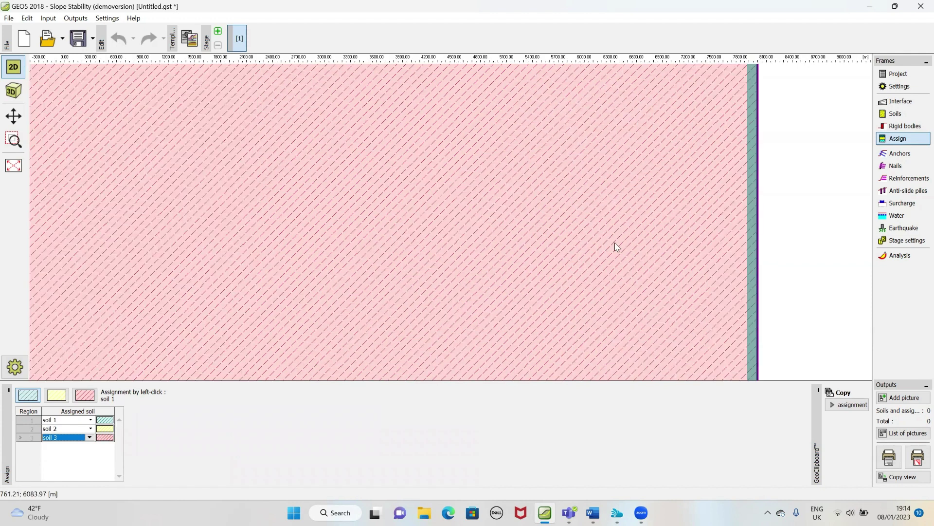
scroll(615, 242, down, 4)
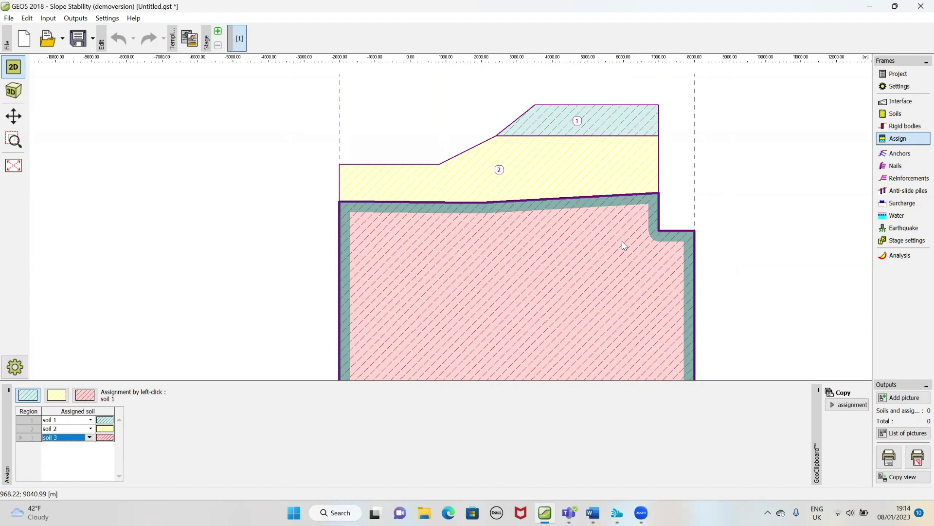
click(900, 154)
click(902, 166)
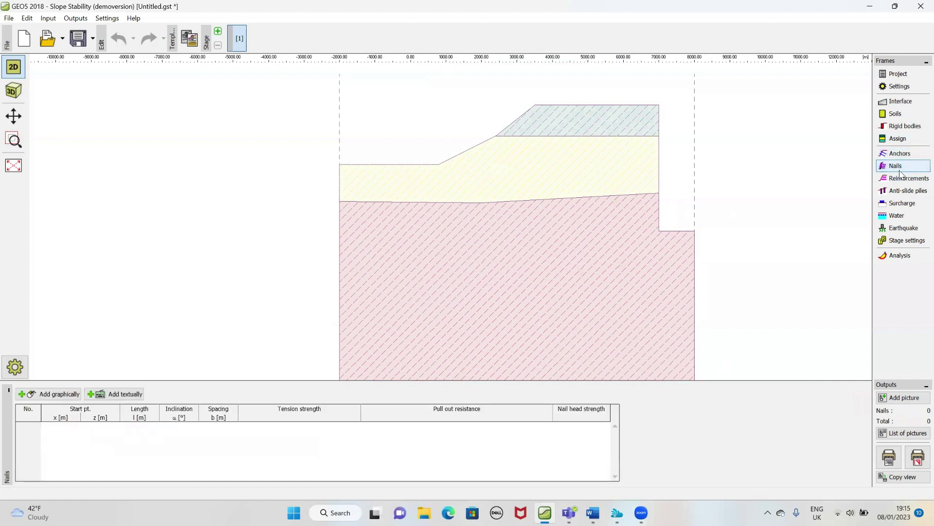
click(902, 178)
click(904, 192)
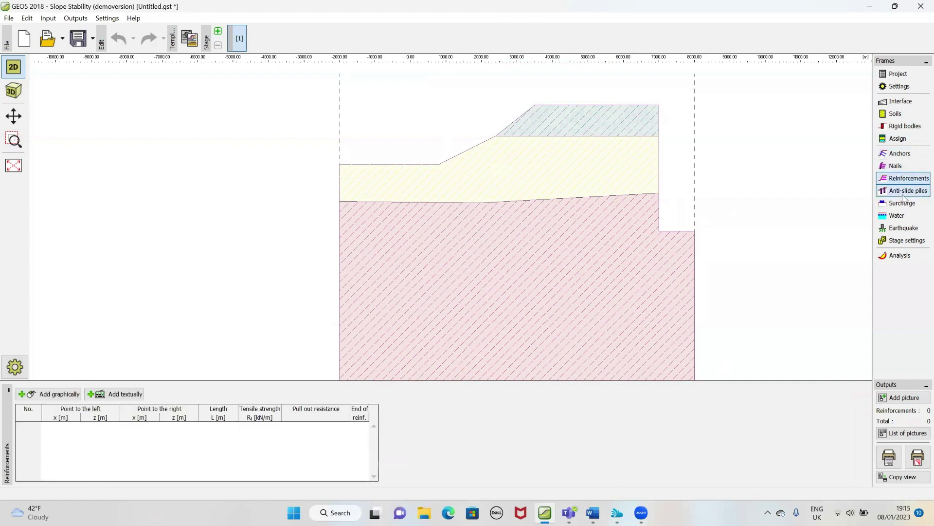
click(903, 203)
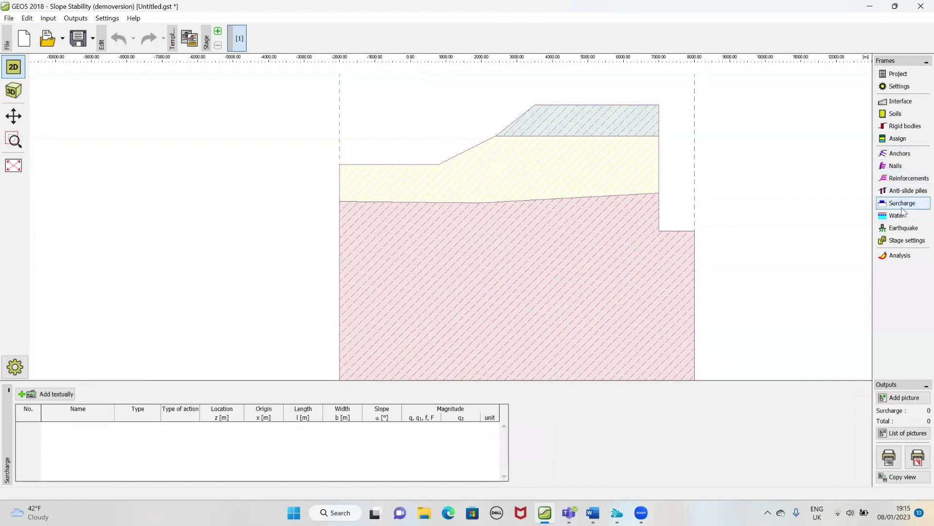
Step: Review the available groundwater types and keep the model's water type as No water
click(898, 216)
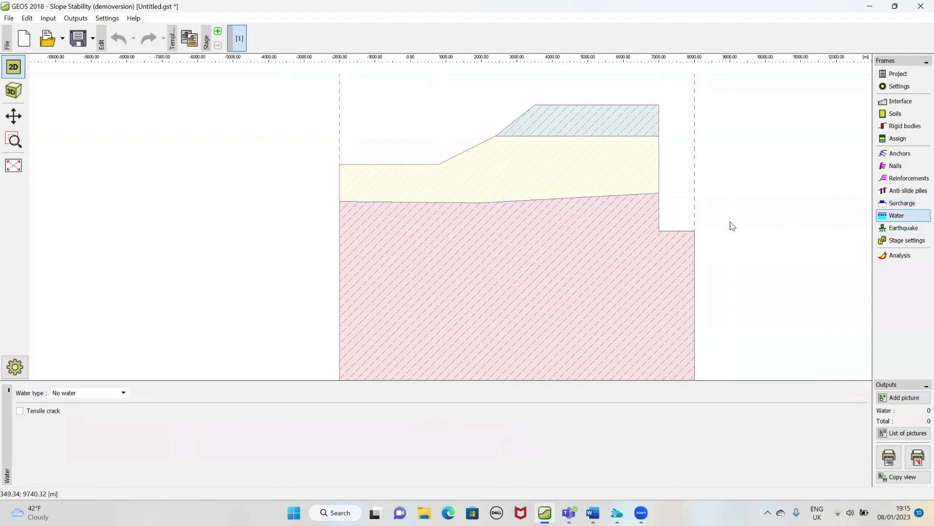
click(91, 393)
click(89, 402)
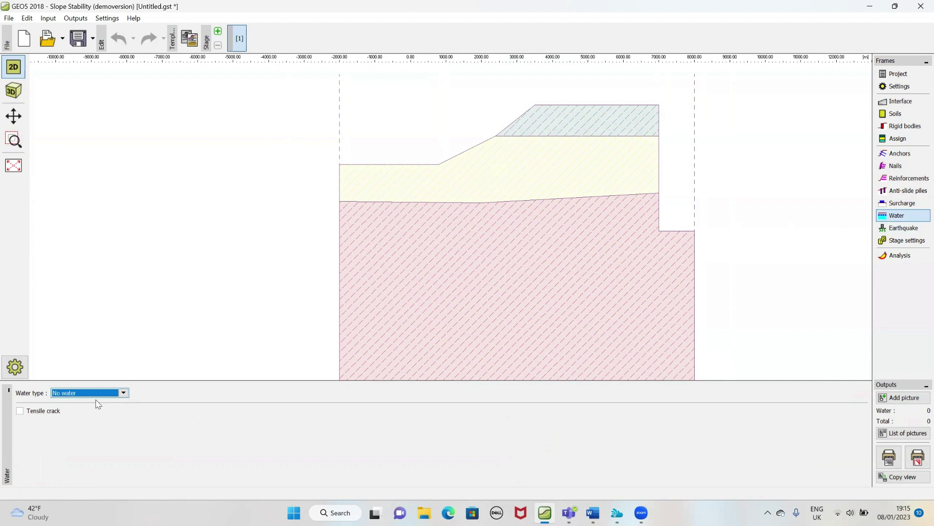
click(100, 393)
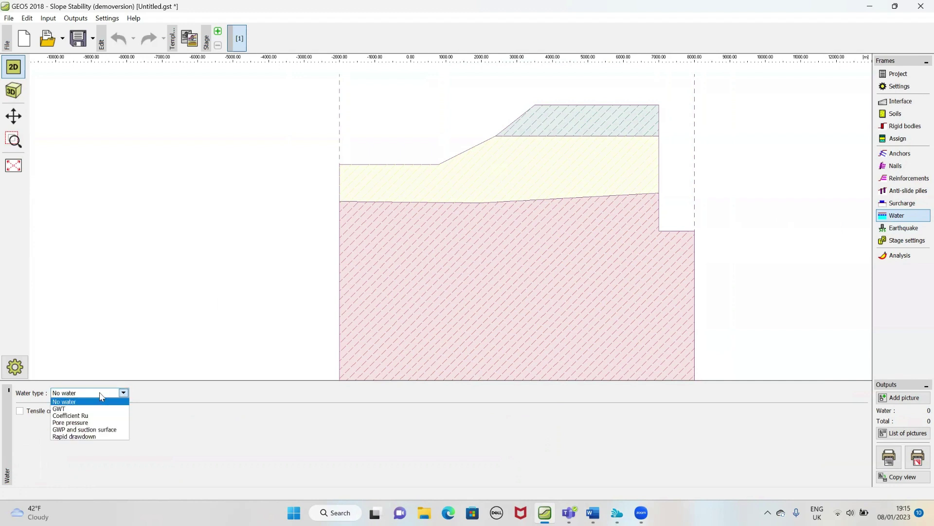
click(102, 396)
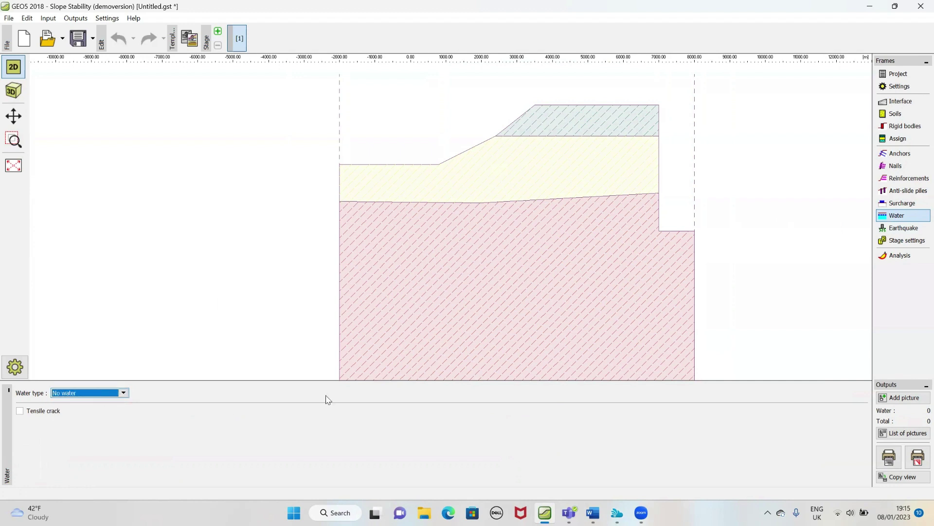
Step: Leave the earthquake analysis off and set the stage's design situation to permanent
click(908, 228)
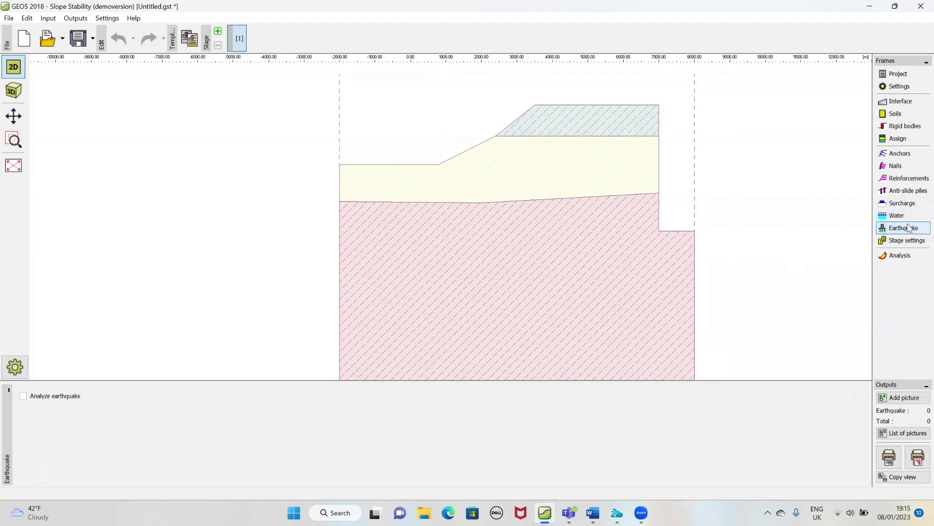
click(918, 245)
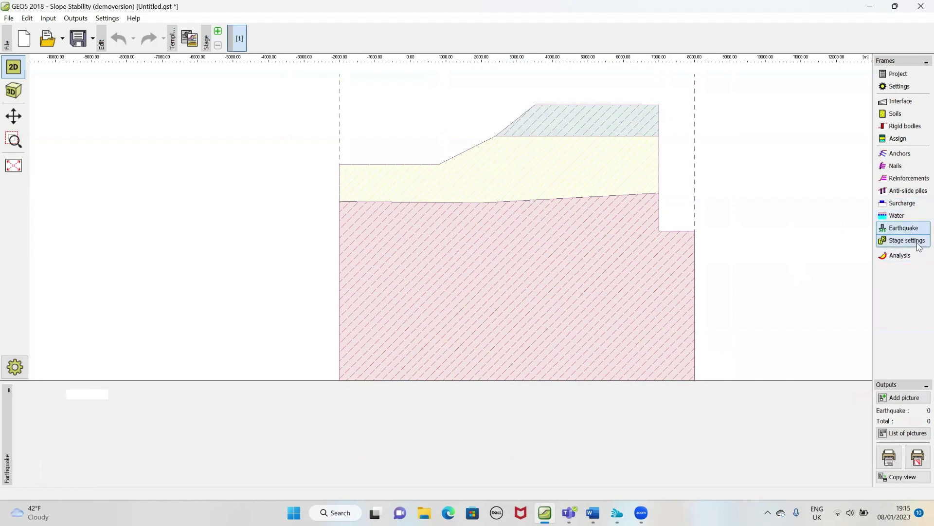
click(103, 394)
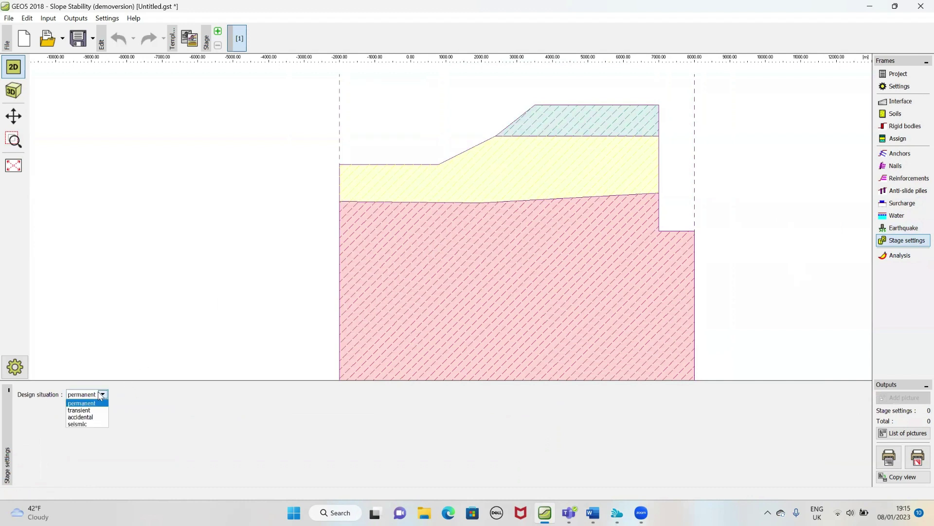
click(91, 405)
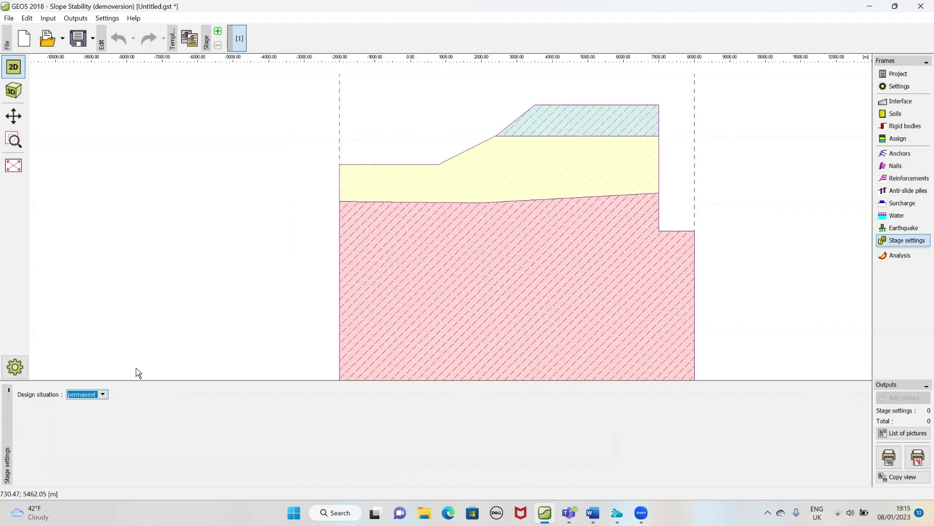
click(103, 394)
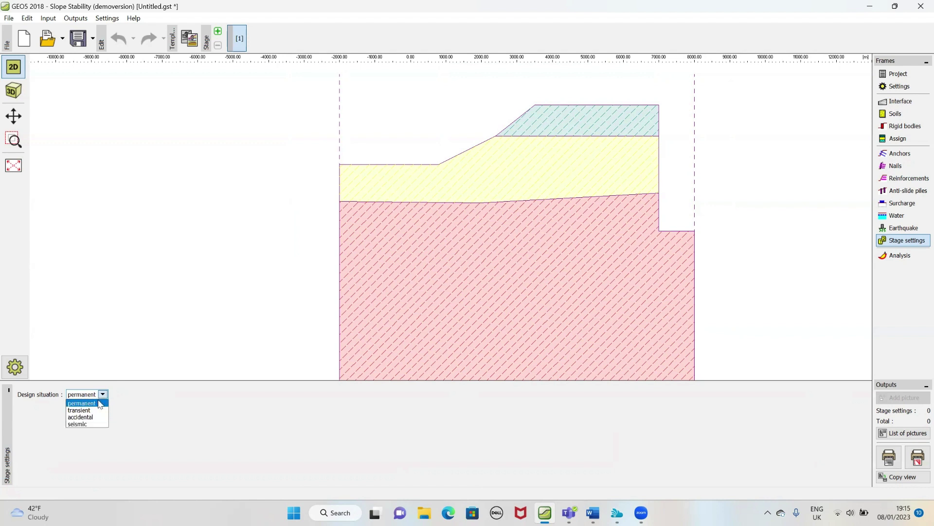
click(93, 403)
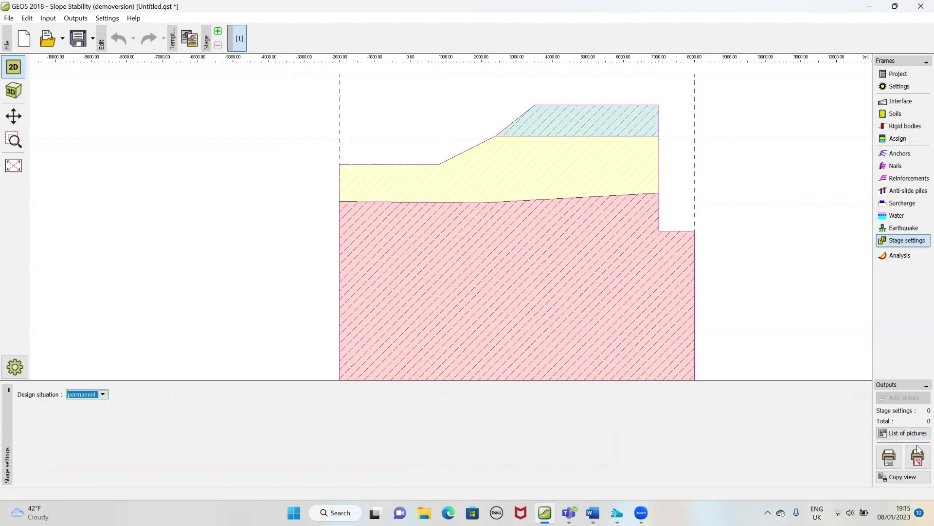
Step: Open the slope stability analysis and keep Bishop as its method for a circular slip surface
click(909, 257)
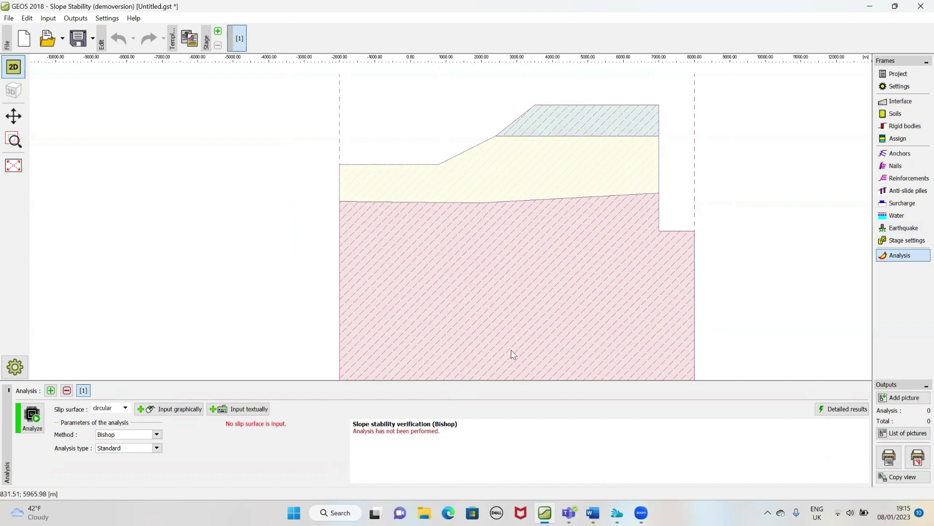
click(117, 436)
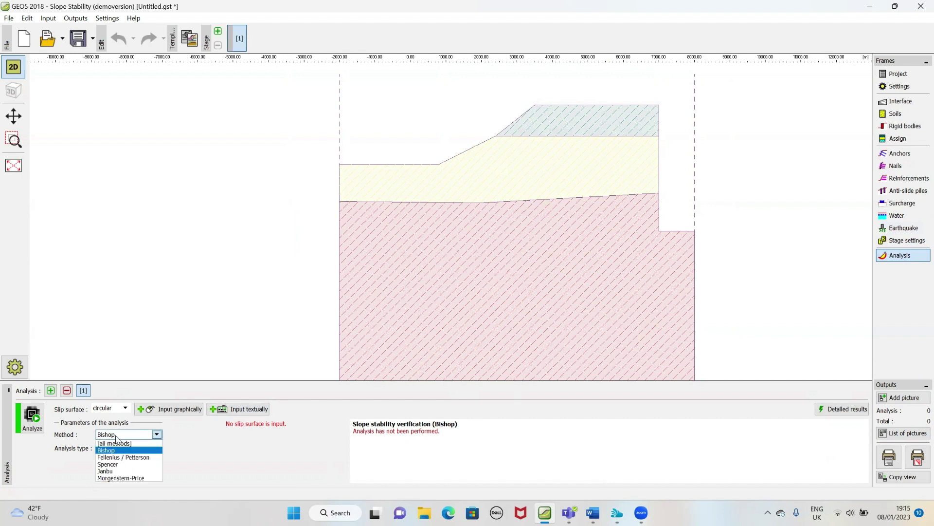
click(116, 436)
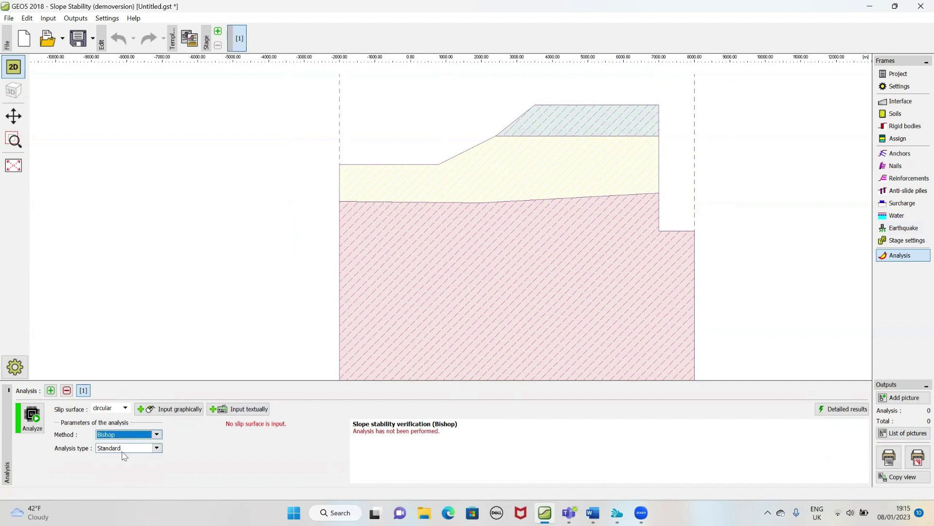
Step: Keep the analysis type as Standard and view the centre and radius entry for a circular slip surface without entering values
click(124, 449)
click(125, 457)
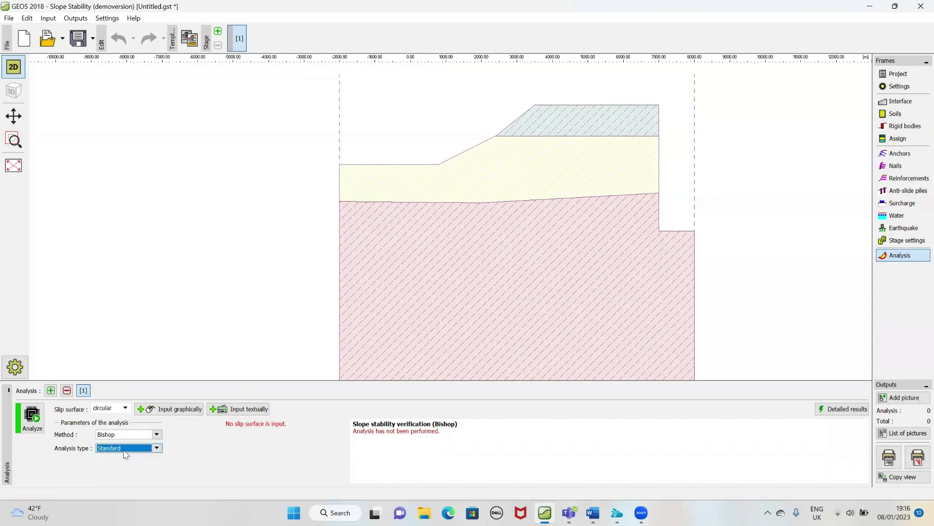
click(245, 411)
click(418, 409)
click(244, 409)
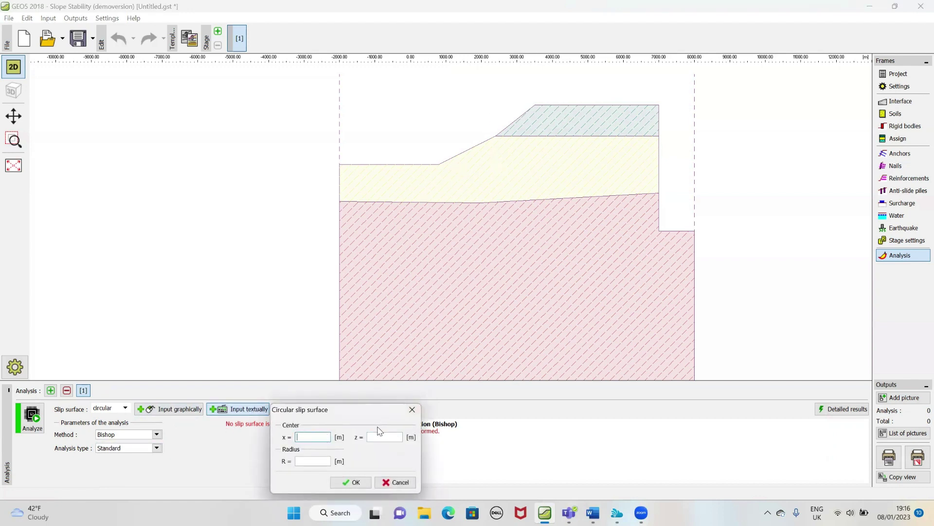
click(413, 410)
Step: Draw a circular slip surface of about 2173 m radius from the slope's toe, through the middle soil, up to the crest
click(189, 413)
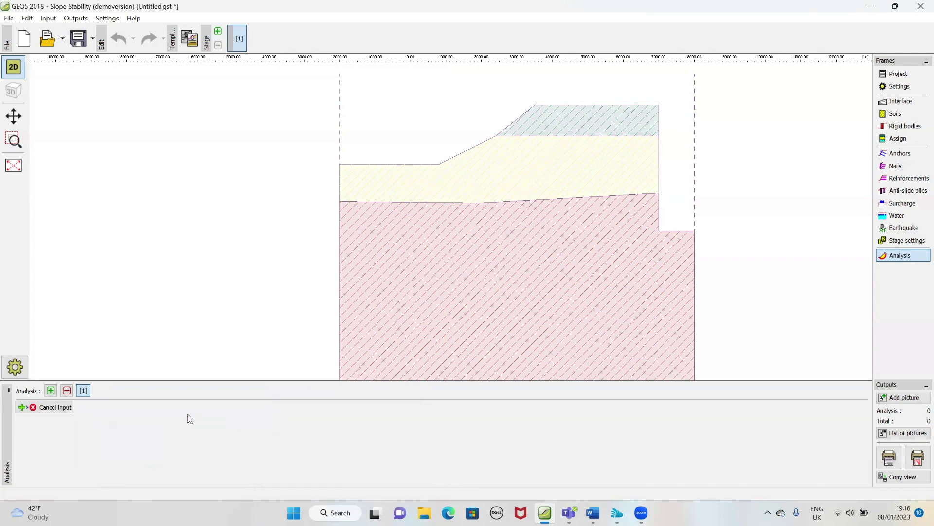
scroll(483, 171, up, 2)
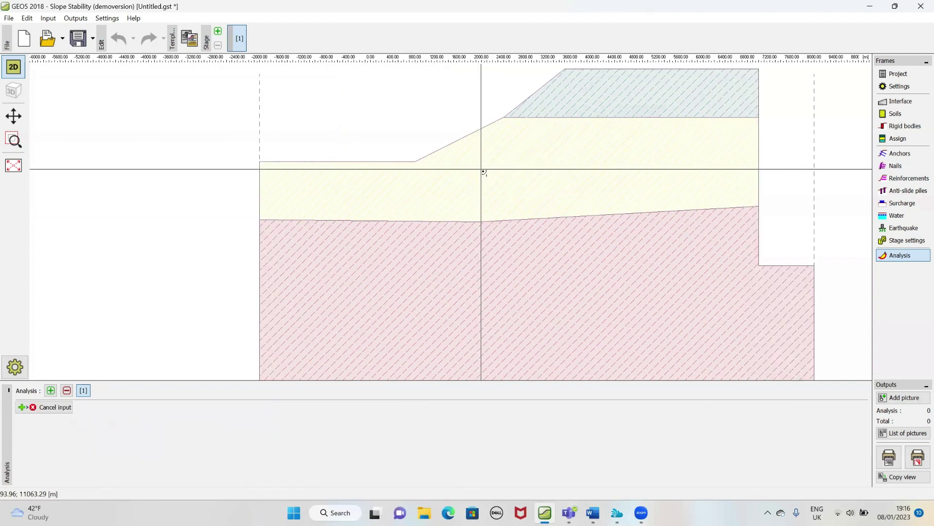
drag(484, 170, 420, 284)
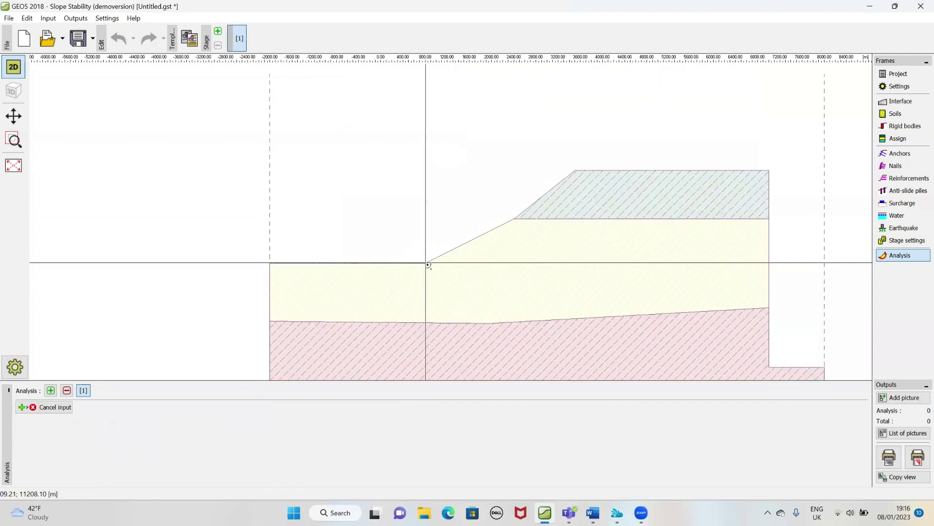
click(427, 263)
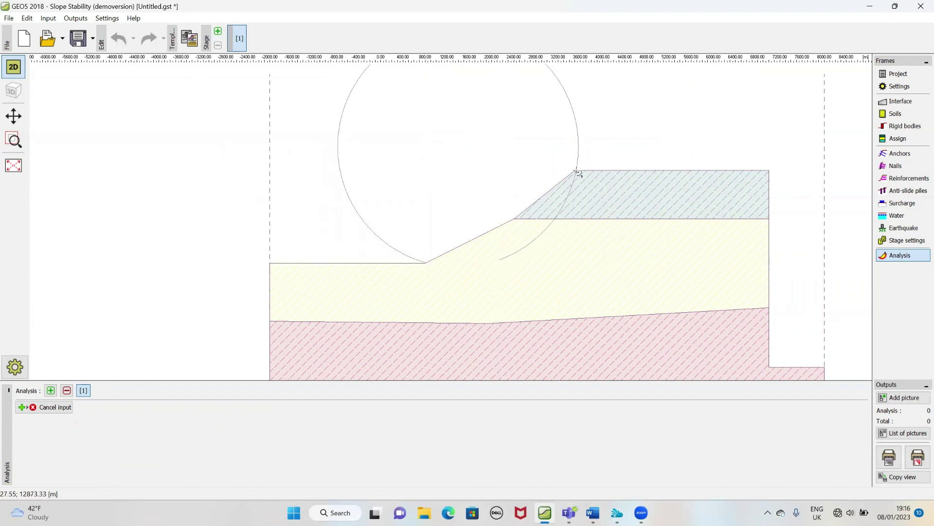
click(578, 172)
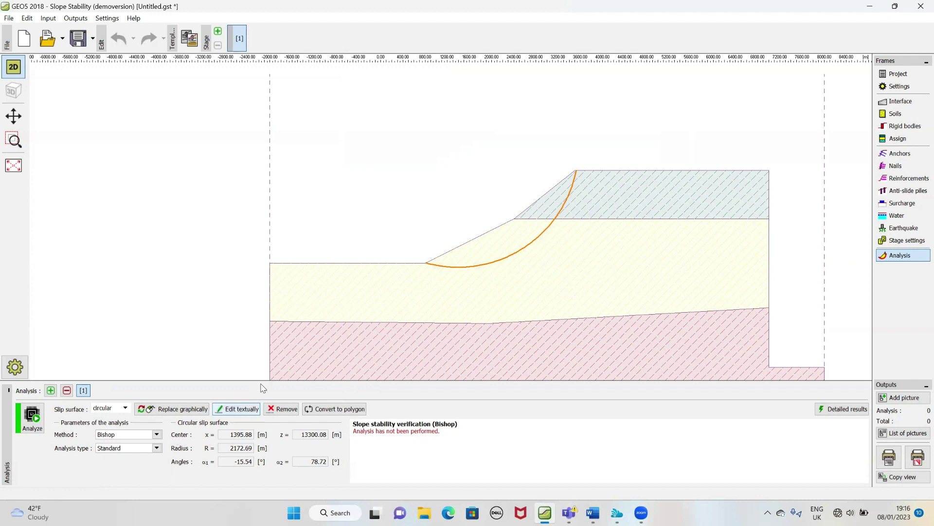
Step: Keep the Standard analysis type and run the Bishop stability analysis on the drawn slip surface
click(154, 448)
click(152, 448)
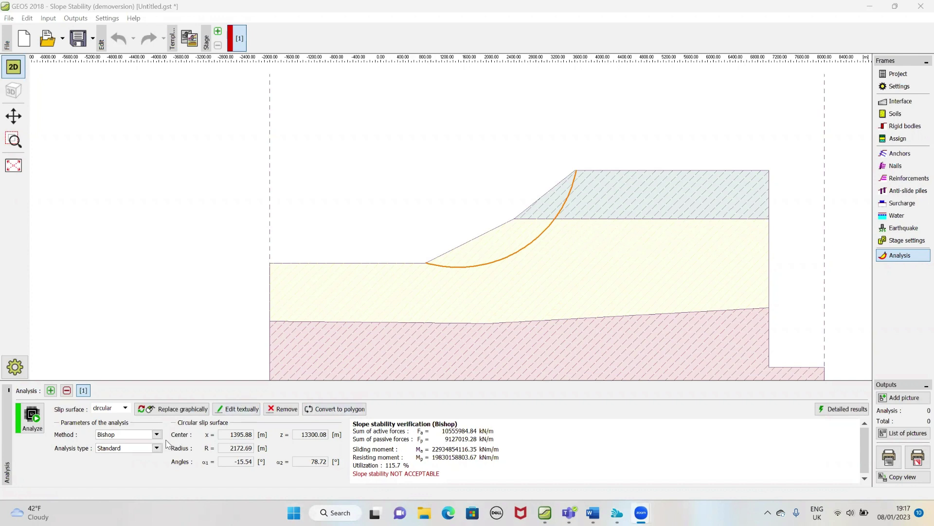
Step: Switch the analysis method to all methods and rerun the stability analysis for the same slip surface
click(154, 434)
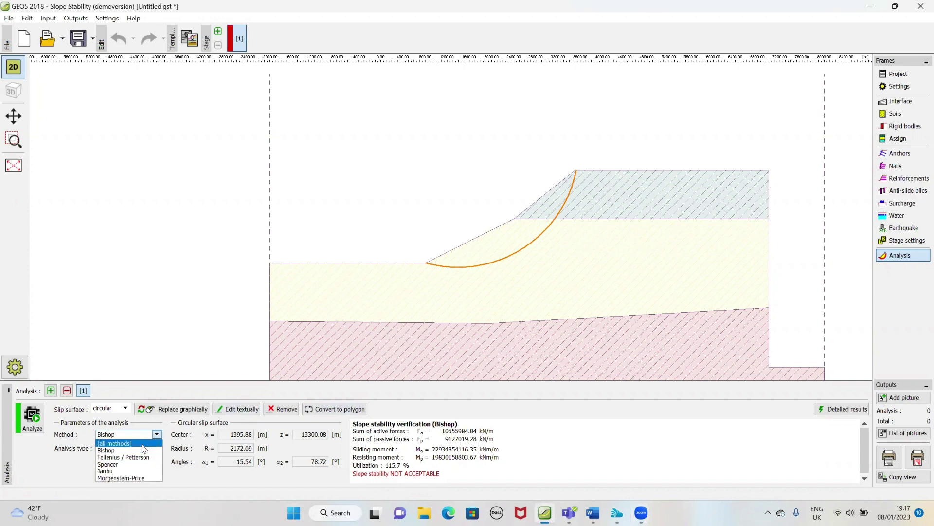
click(144, 444)
click(32, 417)
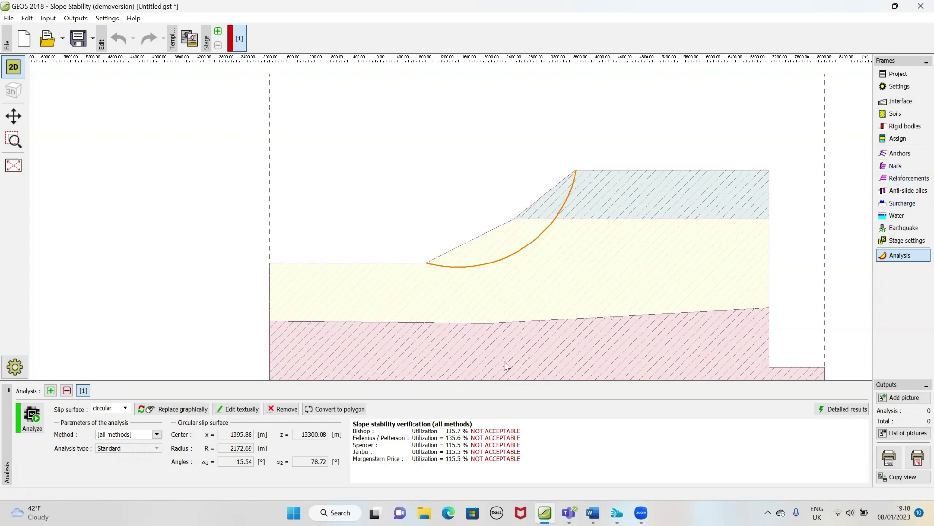
scroll(538, 277, up, 2)
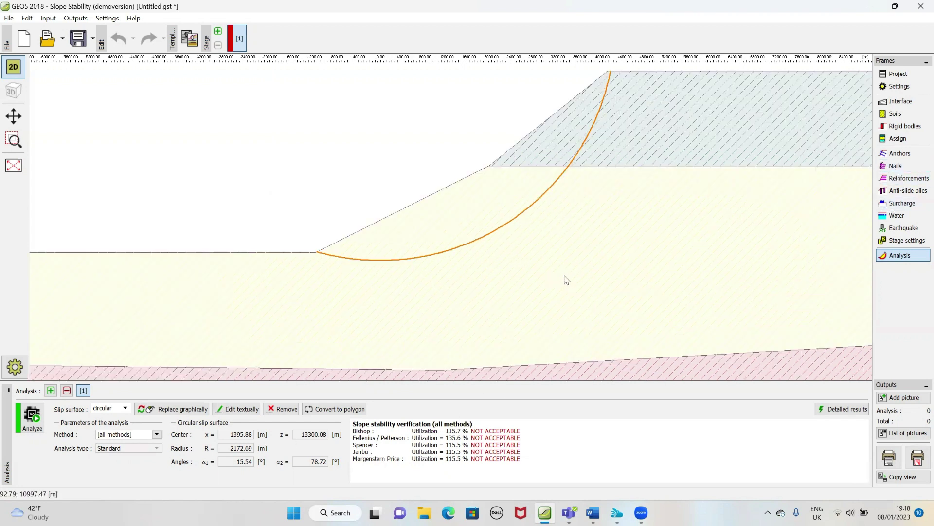
scroll(566, 281, down, 1)
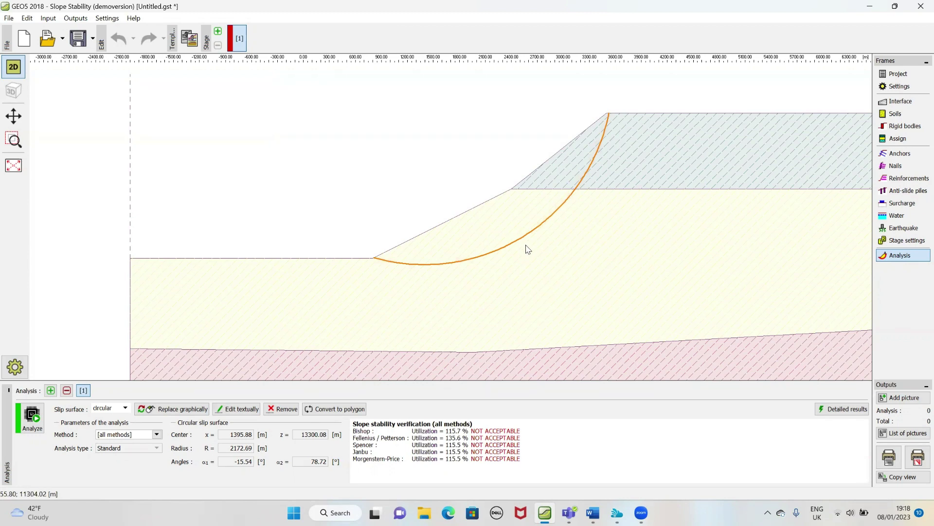
scroll(527, 248, down, 1)
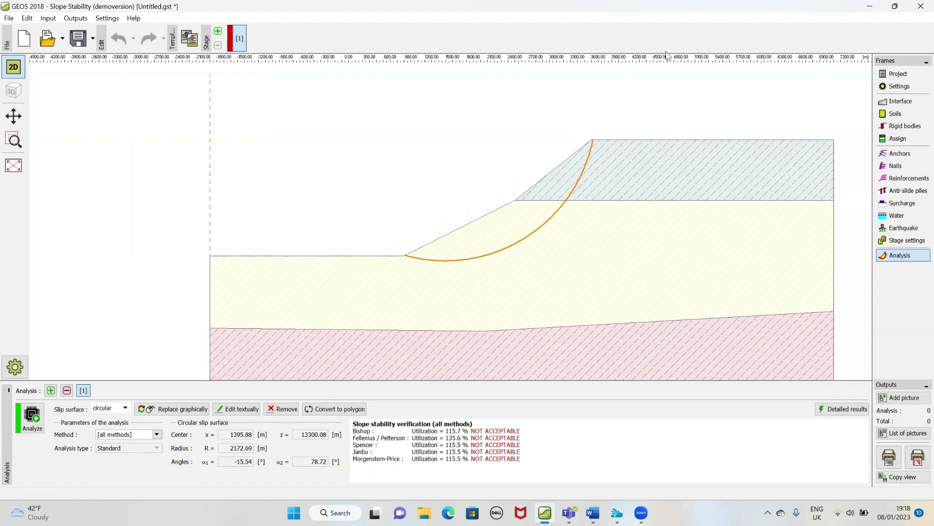